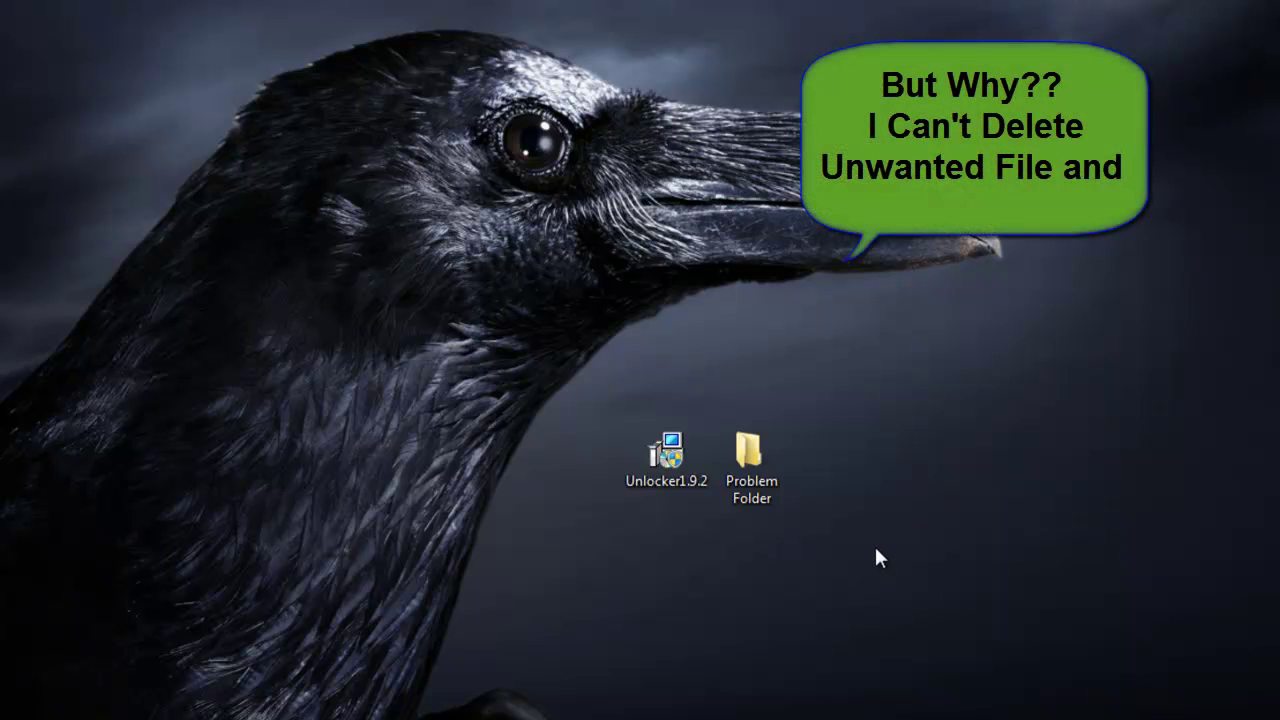
# Try to delete Problem Folder from the desktop, dismissing the resulting dialog and refreshing the desktop
pyautogui.moveTo(748, 453); pyautogui.dragTo(824, 279)
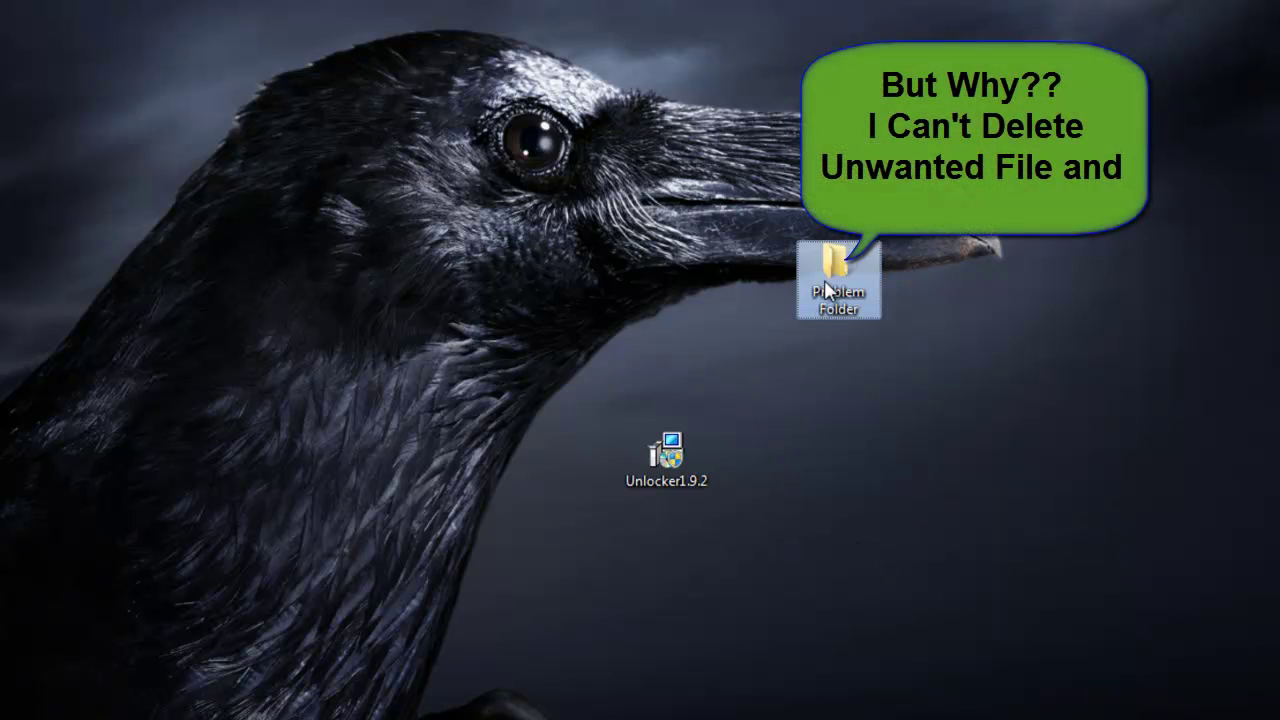
pyautogui.rightClick(824, 279)
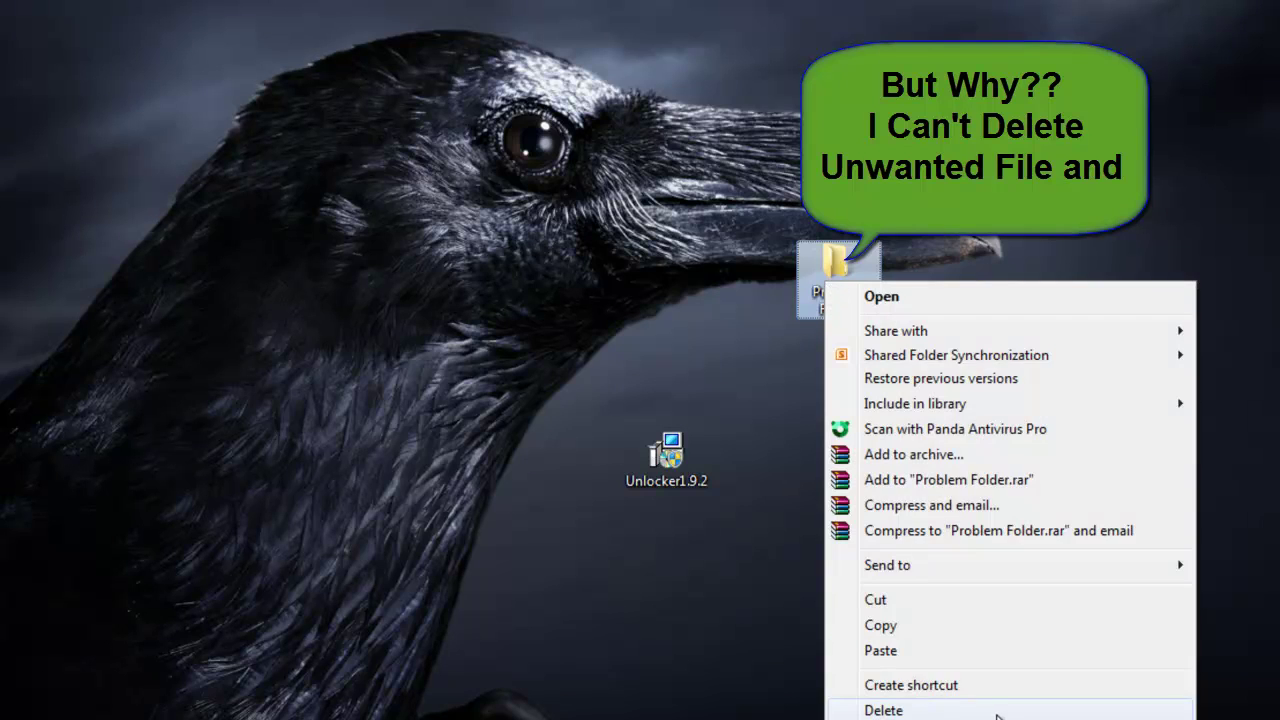
pyautogui.click(998, 711)
pyautogui.click(758, 488)
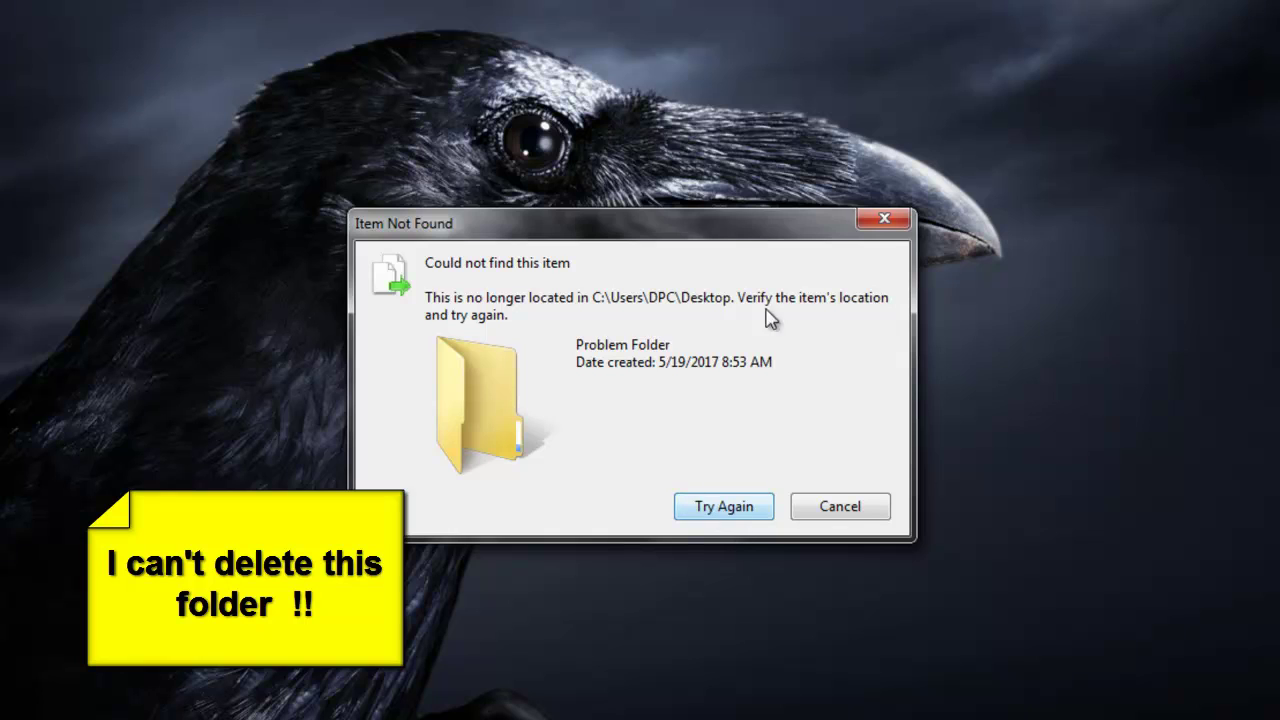
pyautogui.moveTo(733, 222); pyautogui.dragTo(825, 339)
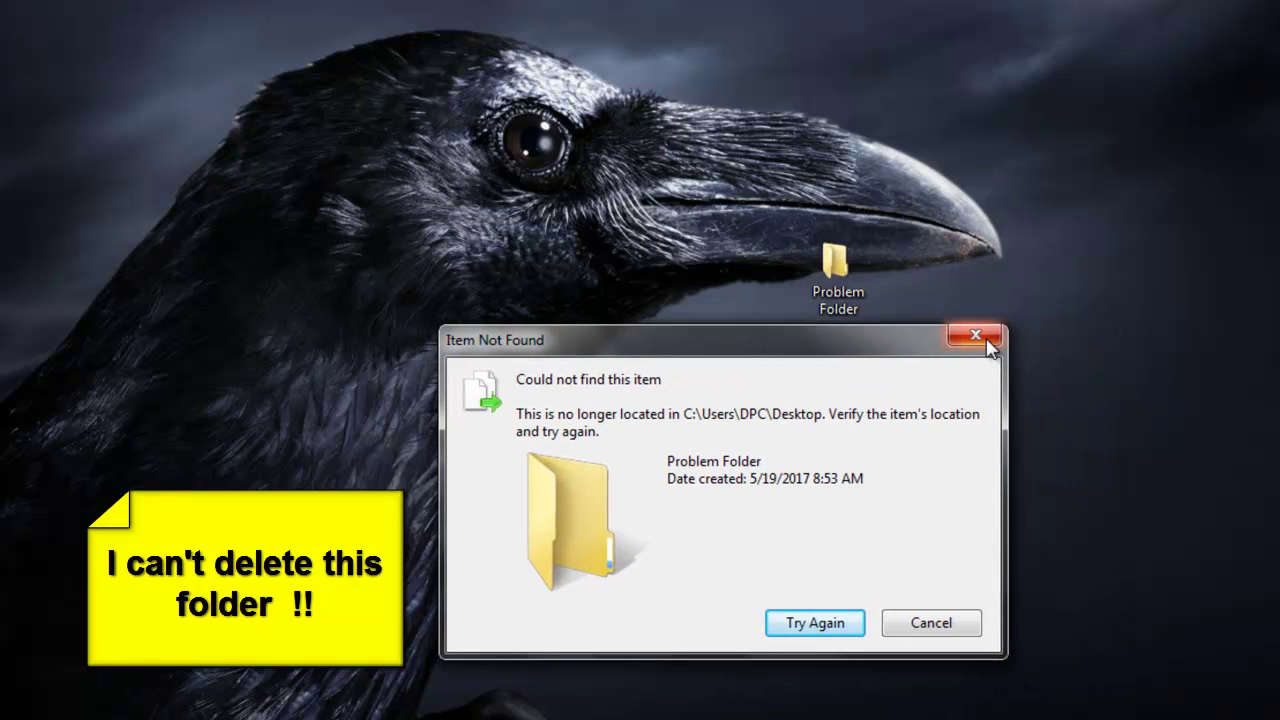
pyautogui.click(986, 340)
pyautogui.rightClick(1037, 429)
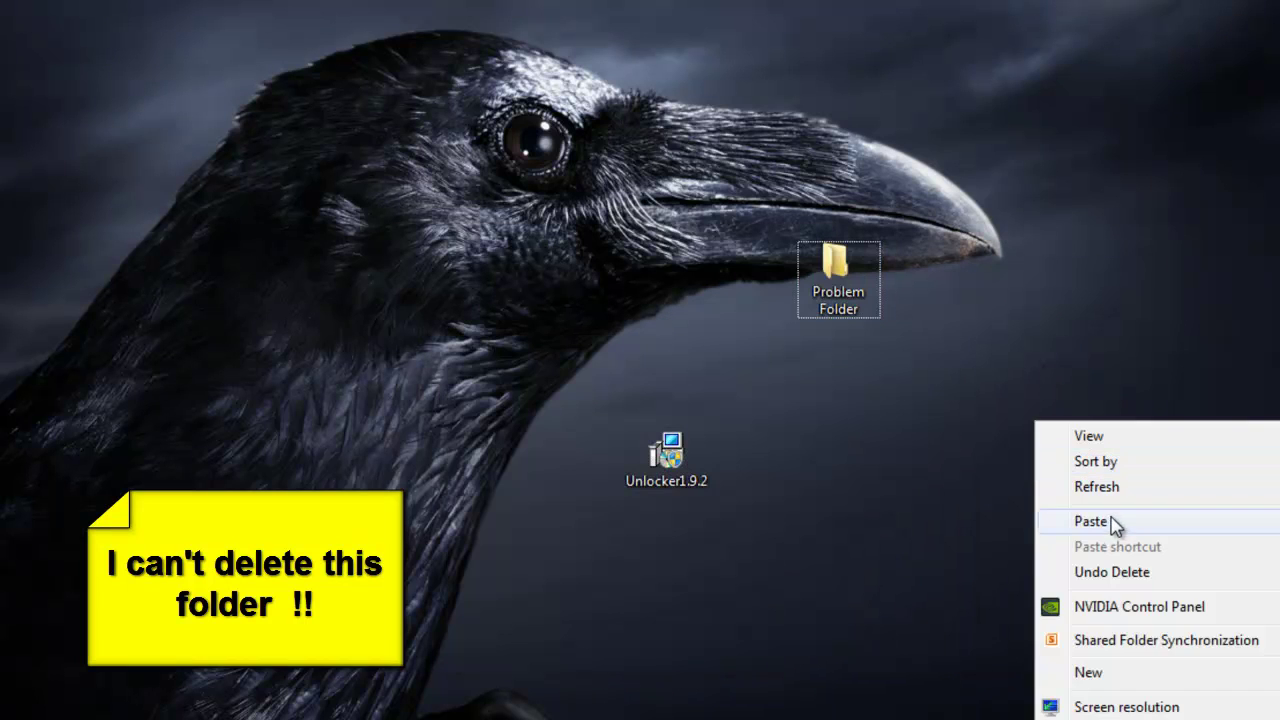
pyautogui.click(1123, 487)
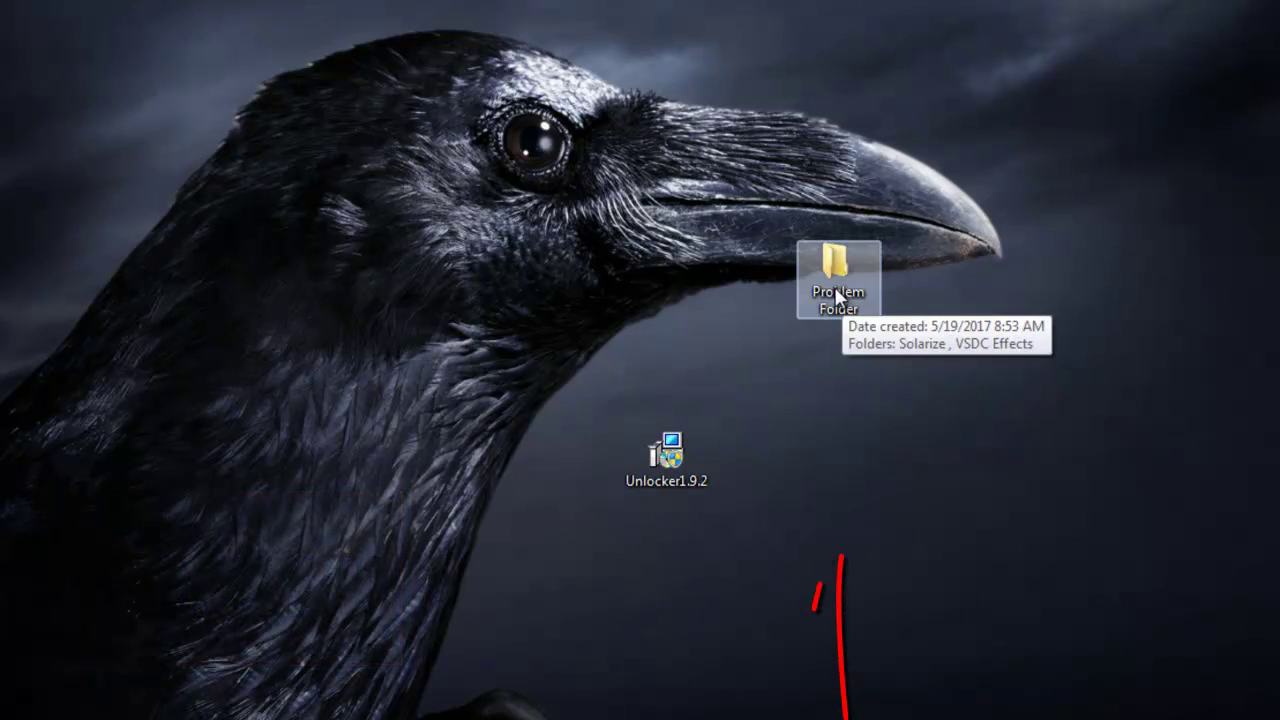
# Place Problem Folder beside the Unlocker1.9.2 installer on the desktop and refresh the desktop
pyautogui.rightClick(838, 292)
pyautogui.click(834, 282)
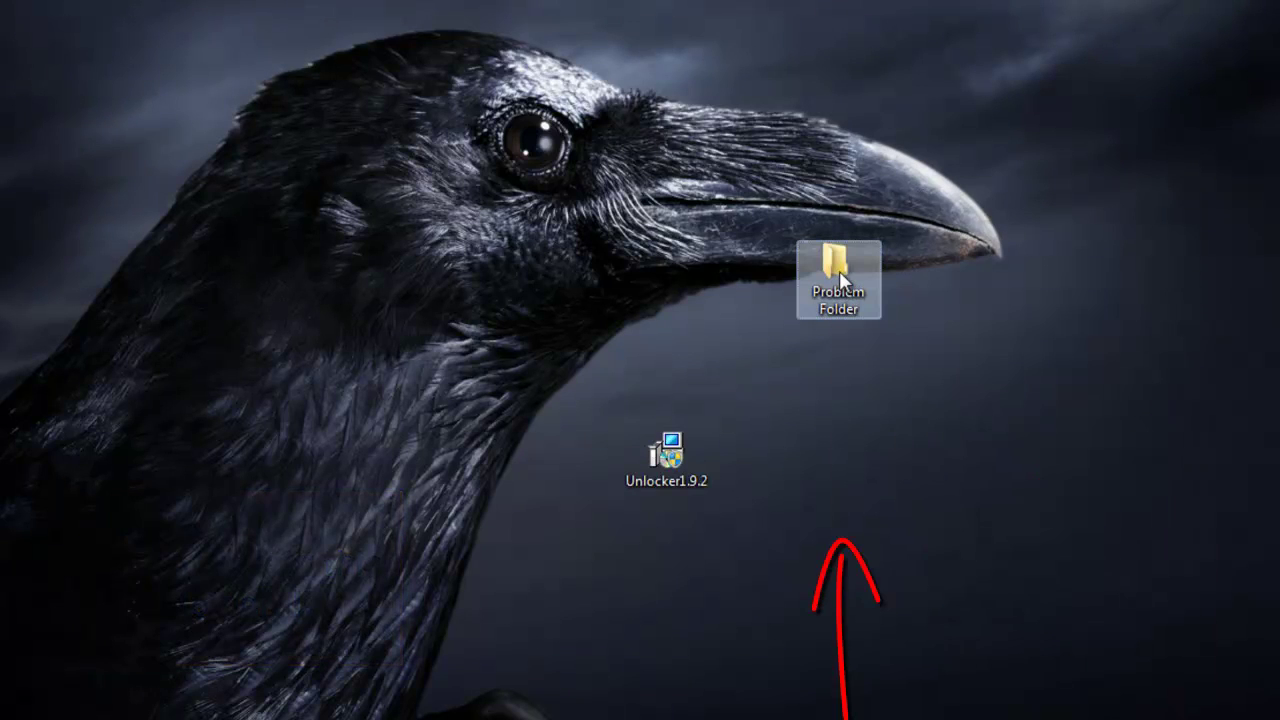
pyautogui.moveTo(834, 282); pyautogui.dragTo(839, 423)
pyautogui.rightClick(979, 309)
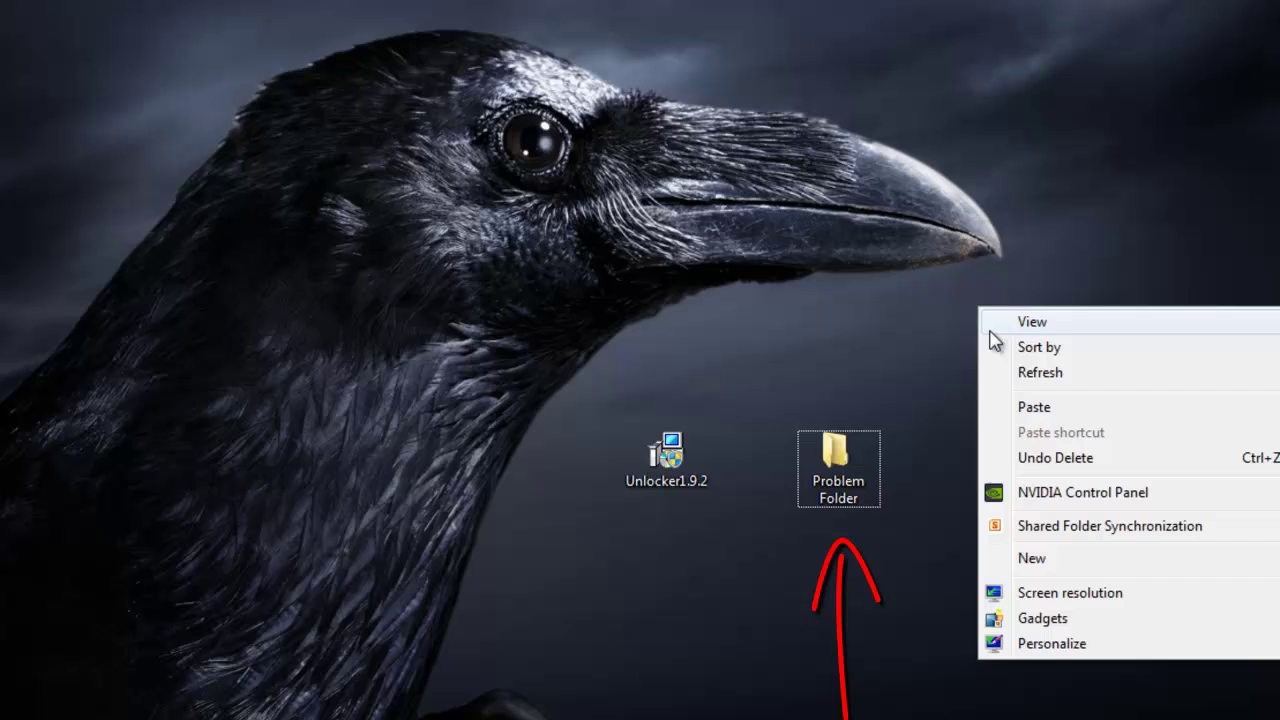
pyautogui.click(1060, 376)
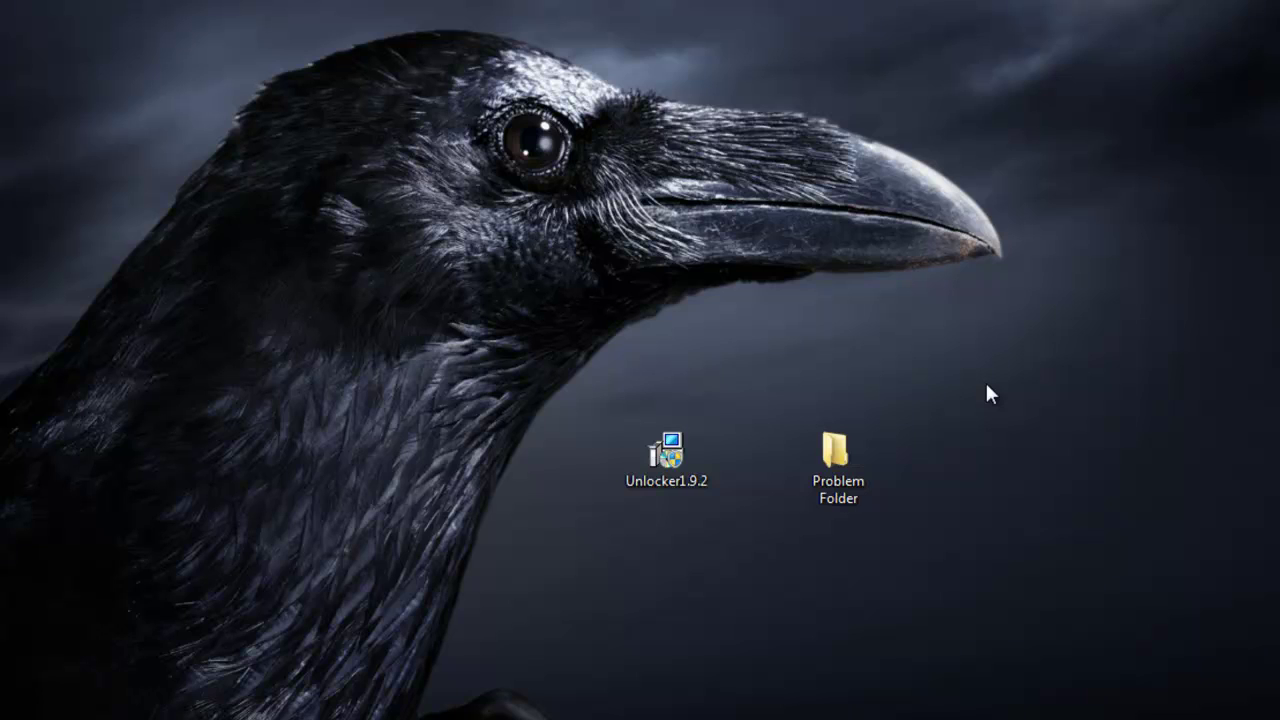
# Run the Unlocker1.9.2 installer as administrator with English as the installer language
pyautogui.rightClick(675, 463)
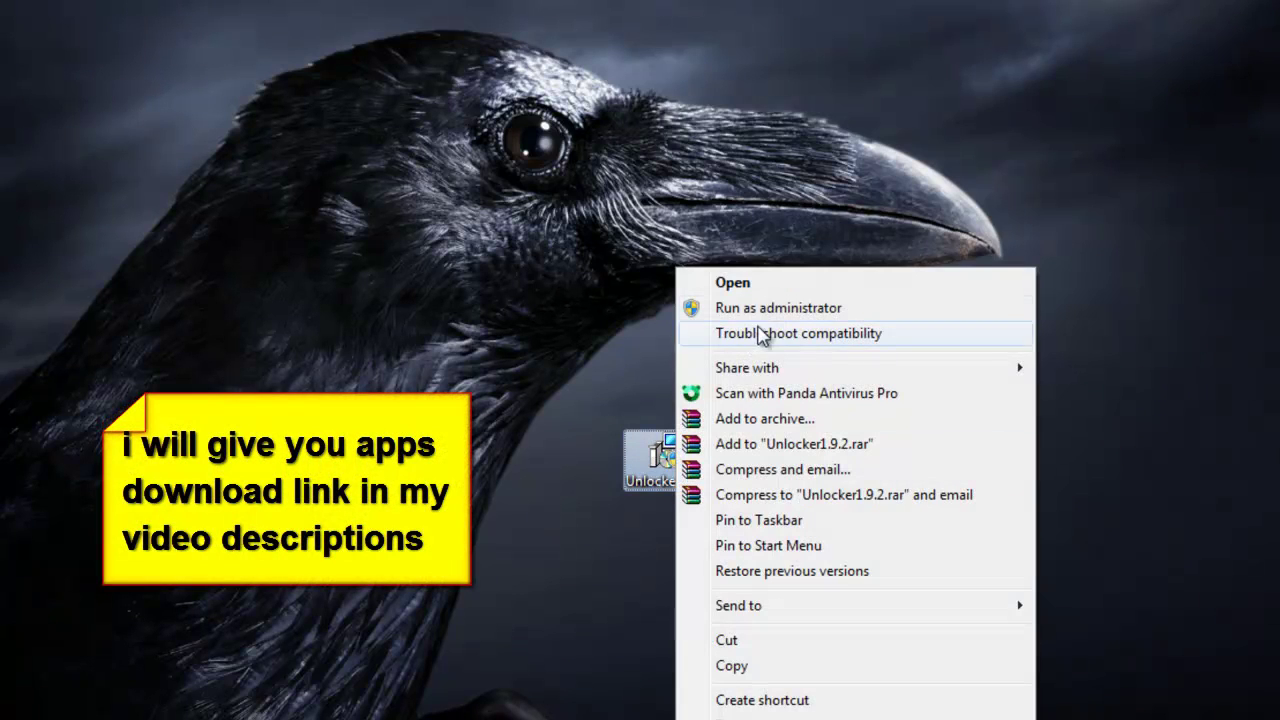
pyautogui.click(784, 310)
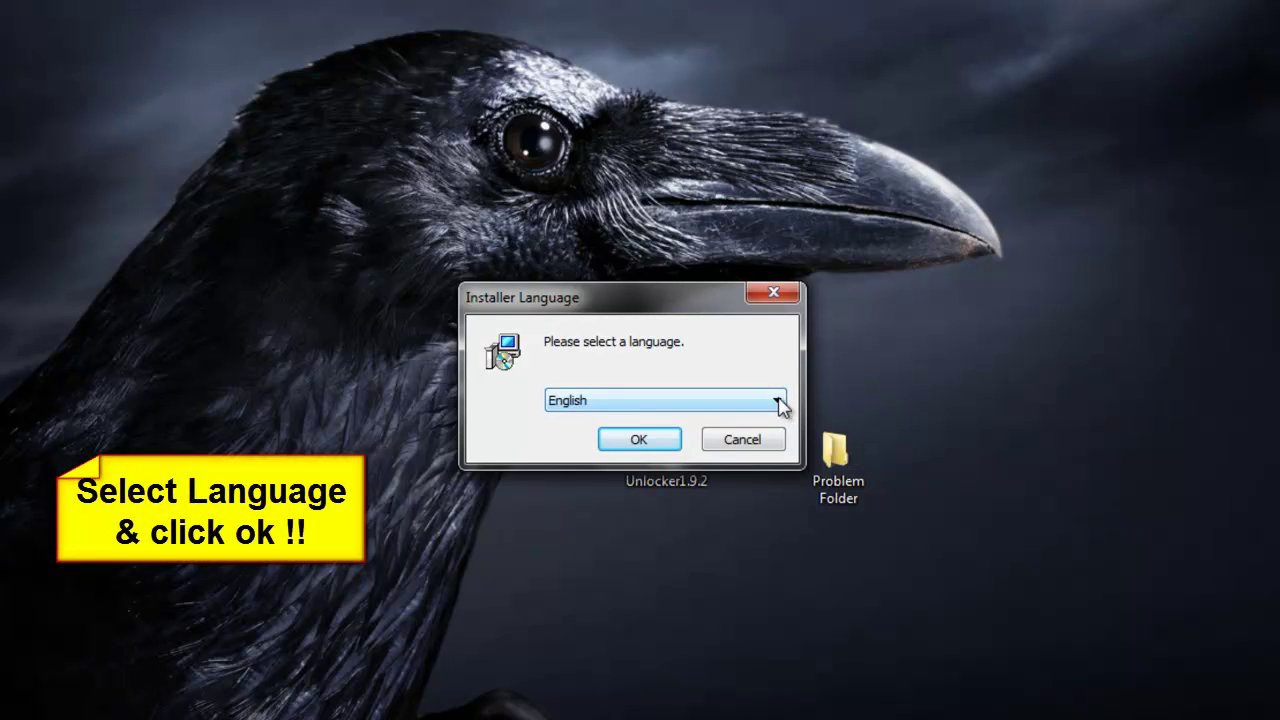
pyautogui.click(669, 444)
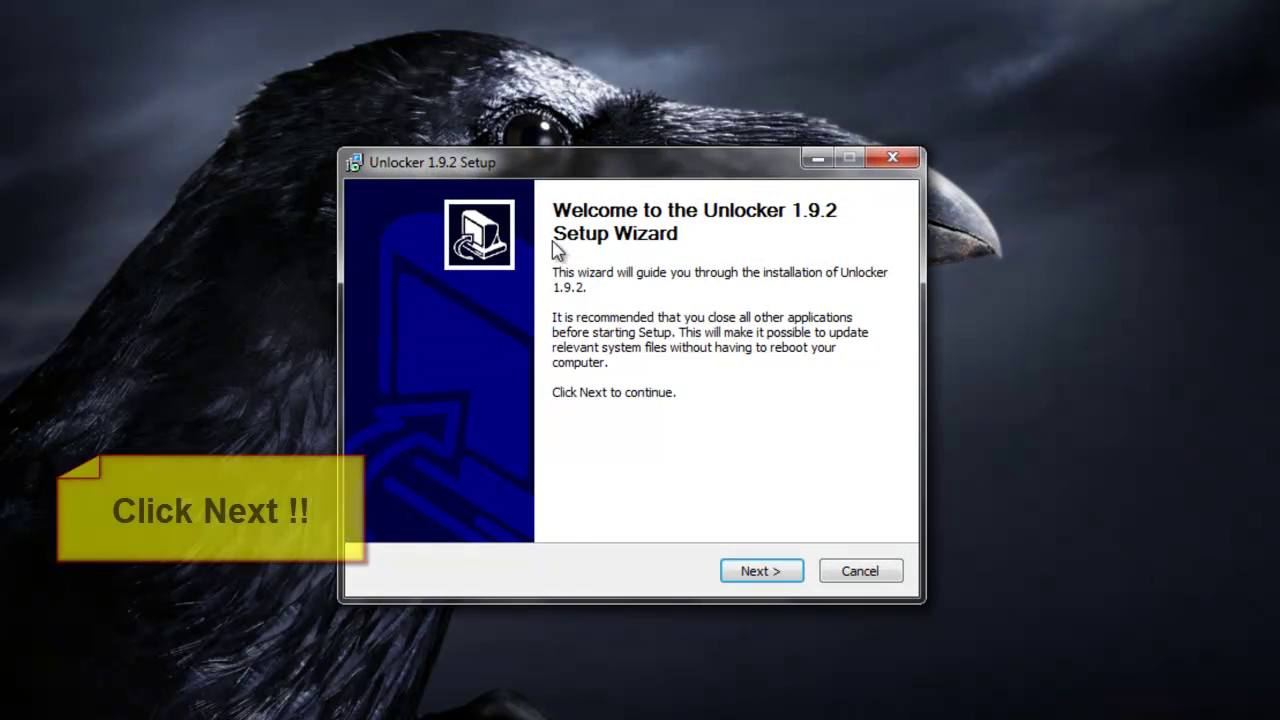
# Proceed past the setup welcome page and accept the Unlocker license agreement
pyautogui.click(791, 584)
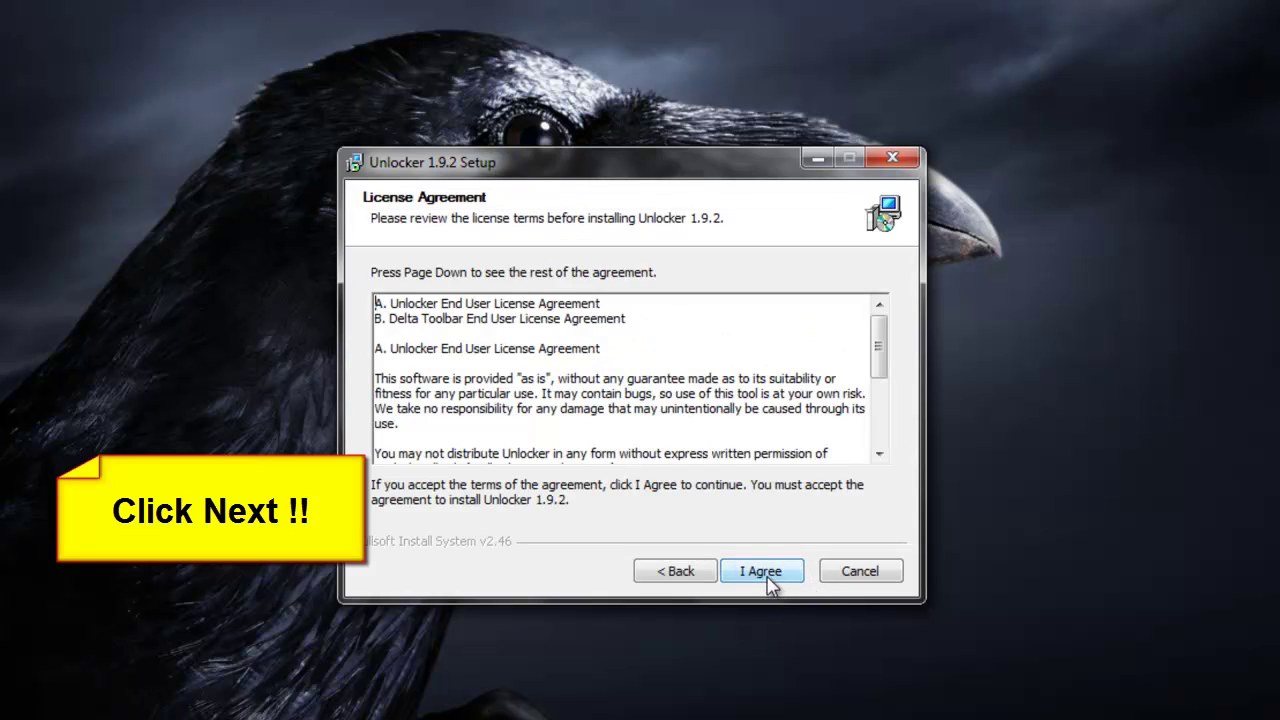
pyautogui.moveTo(877, 354)
pyautogui.mouseDown()
pyautogui.moveTo(865, 462)
pyautogui.moveTo(886, 337)
pyautogui.mouseUp()
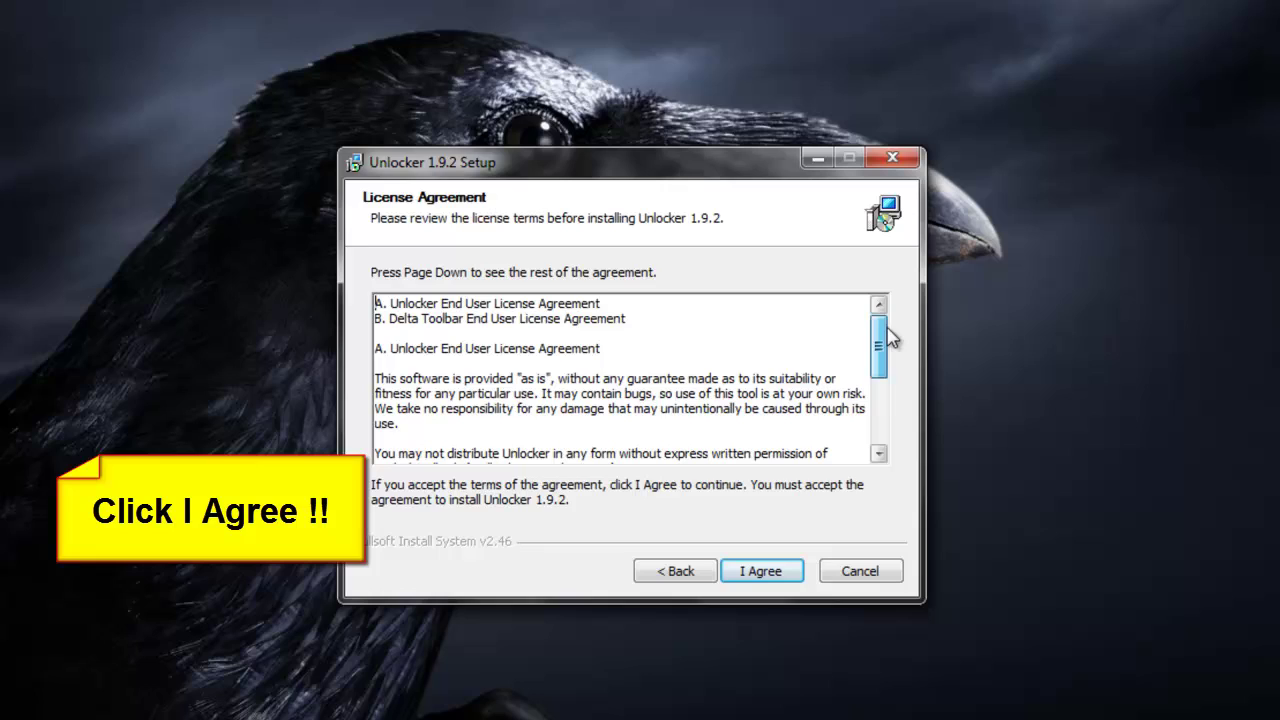
pyautogui.click(779, 572)
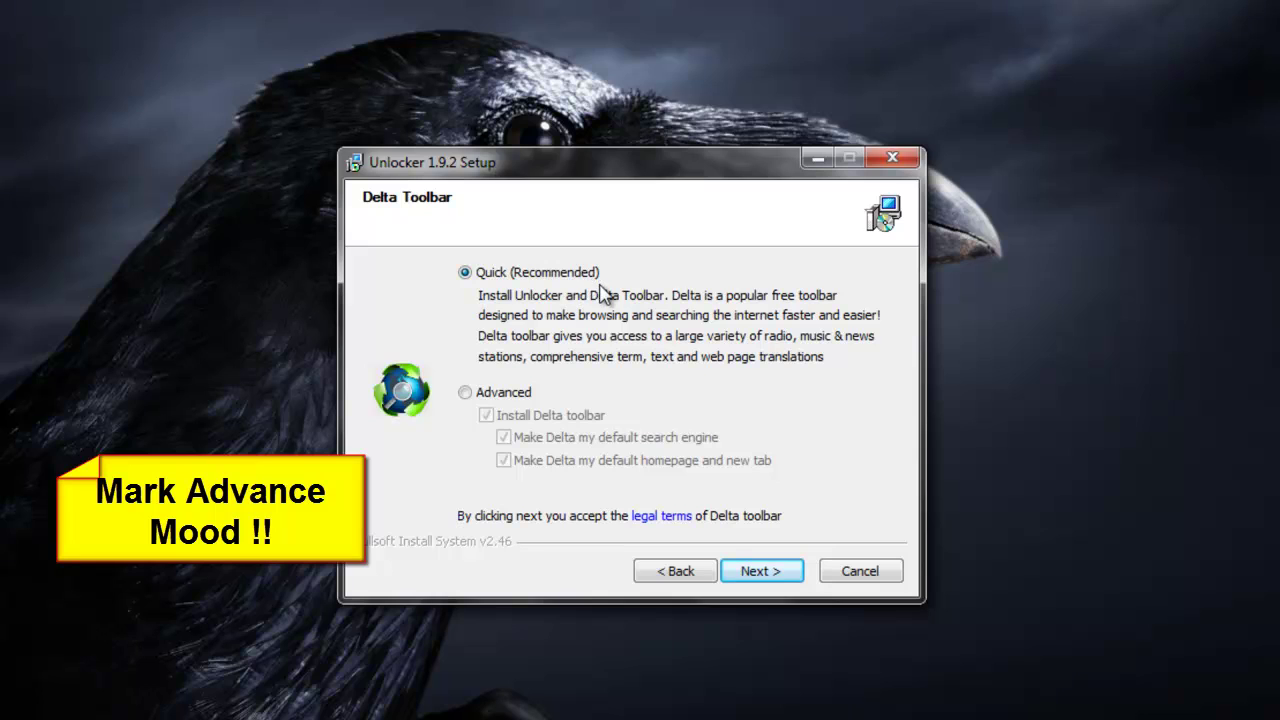
# Choose the Advanced setup mode and opt out of installing the Delta toolbar
pyautogui.click(466, 393)
pyautogui.click(487, 416)
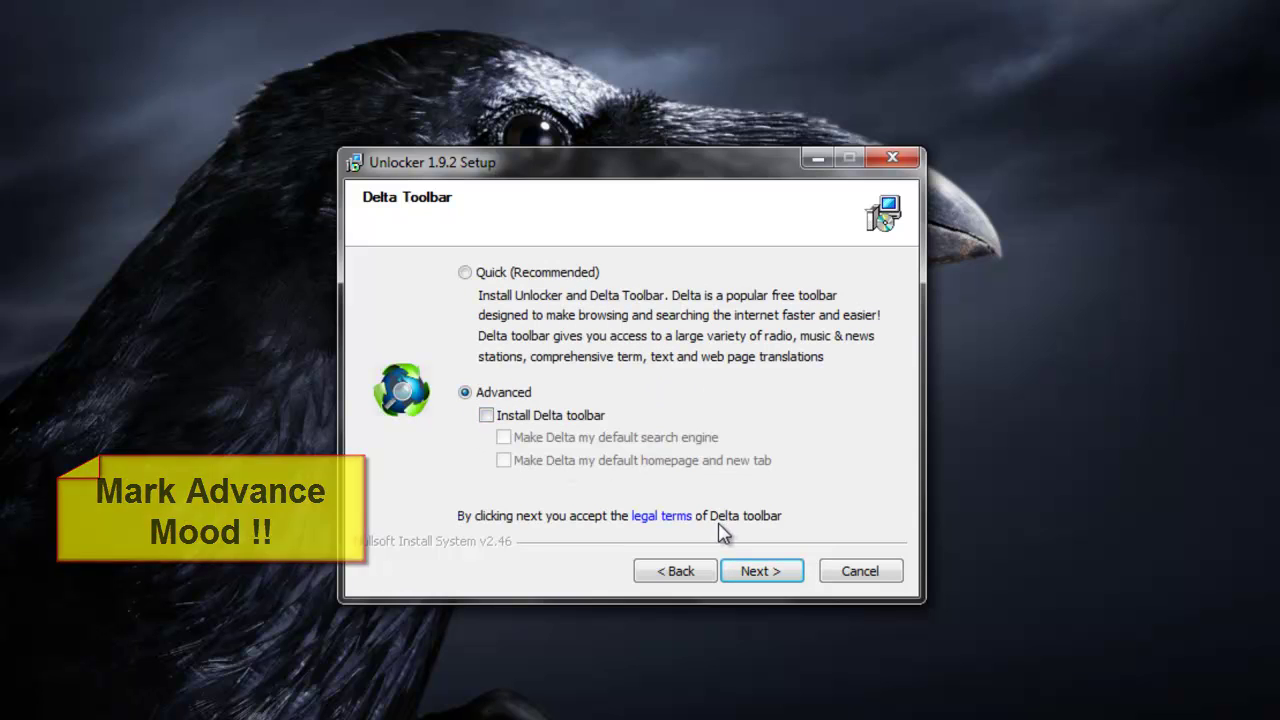
pyautogui.click(762, 573)
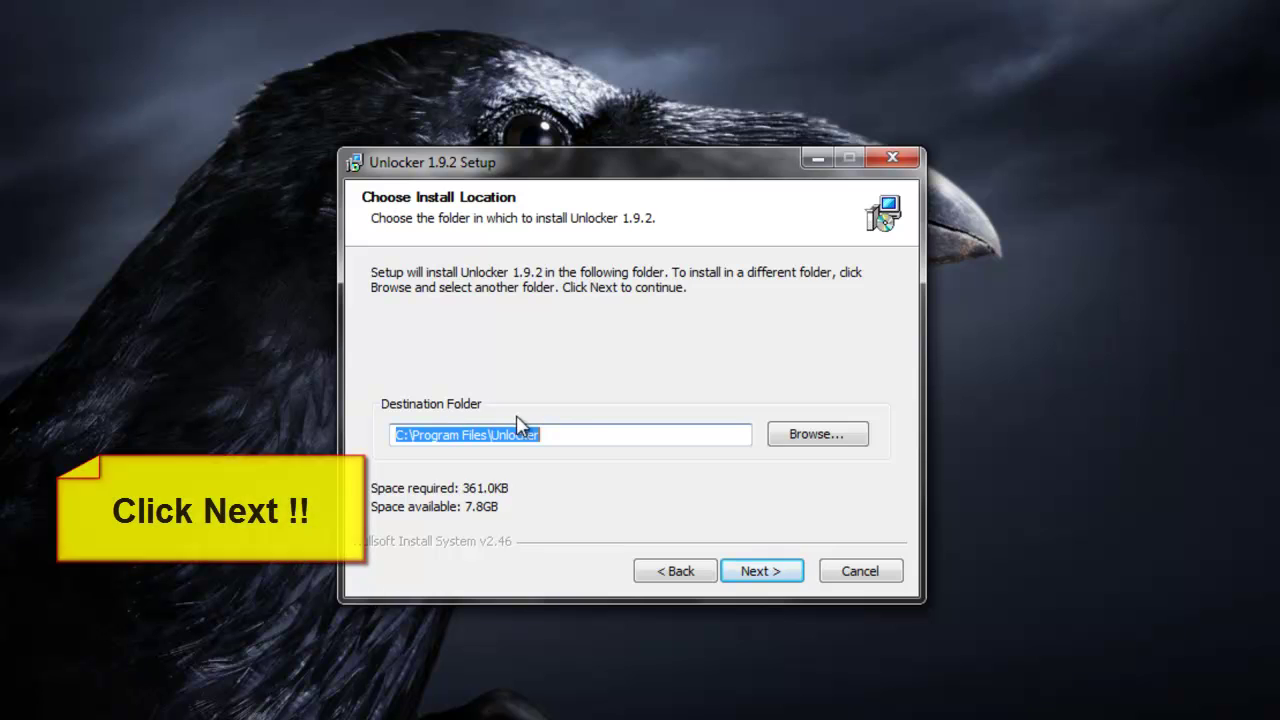
# Install Unlocker 1.9.2 to C:\Program Files\Unlocker with the default components and finish the setup wizard
pyautogui.click(786, 582)
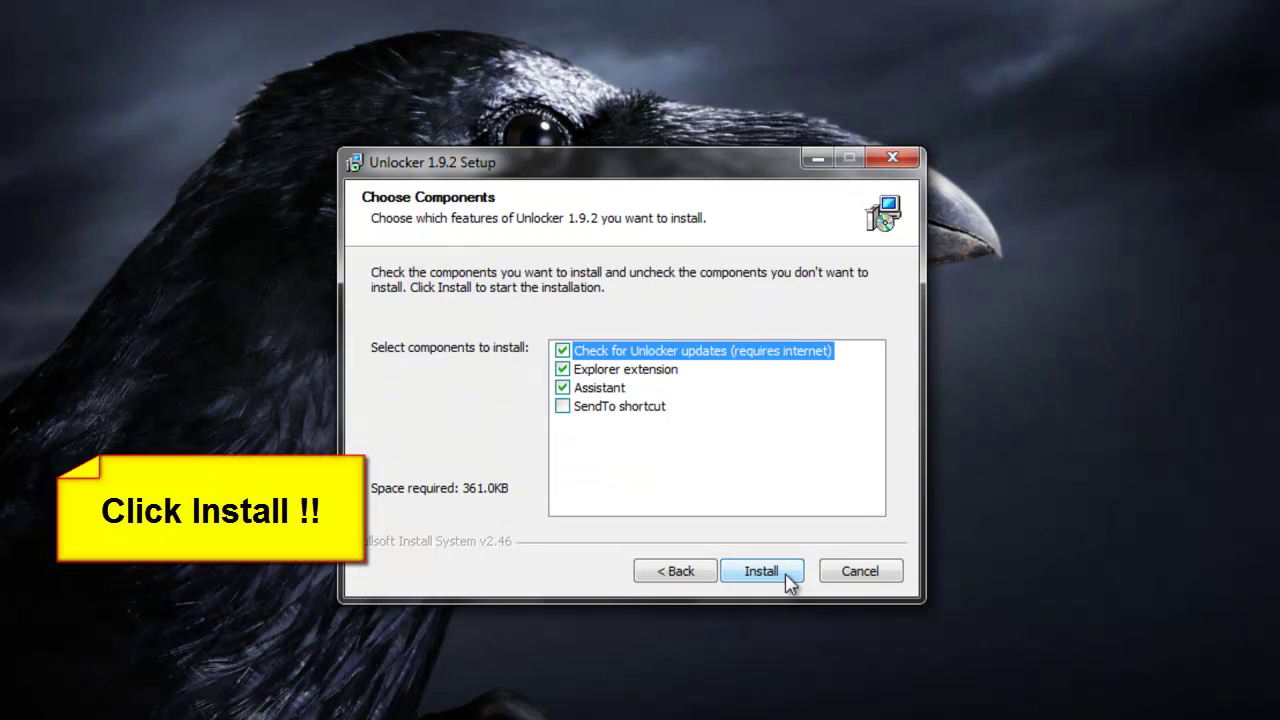
pyautogui.click(786, 582)
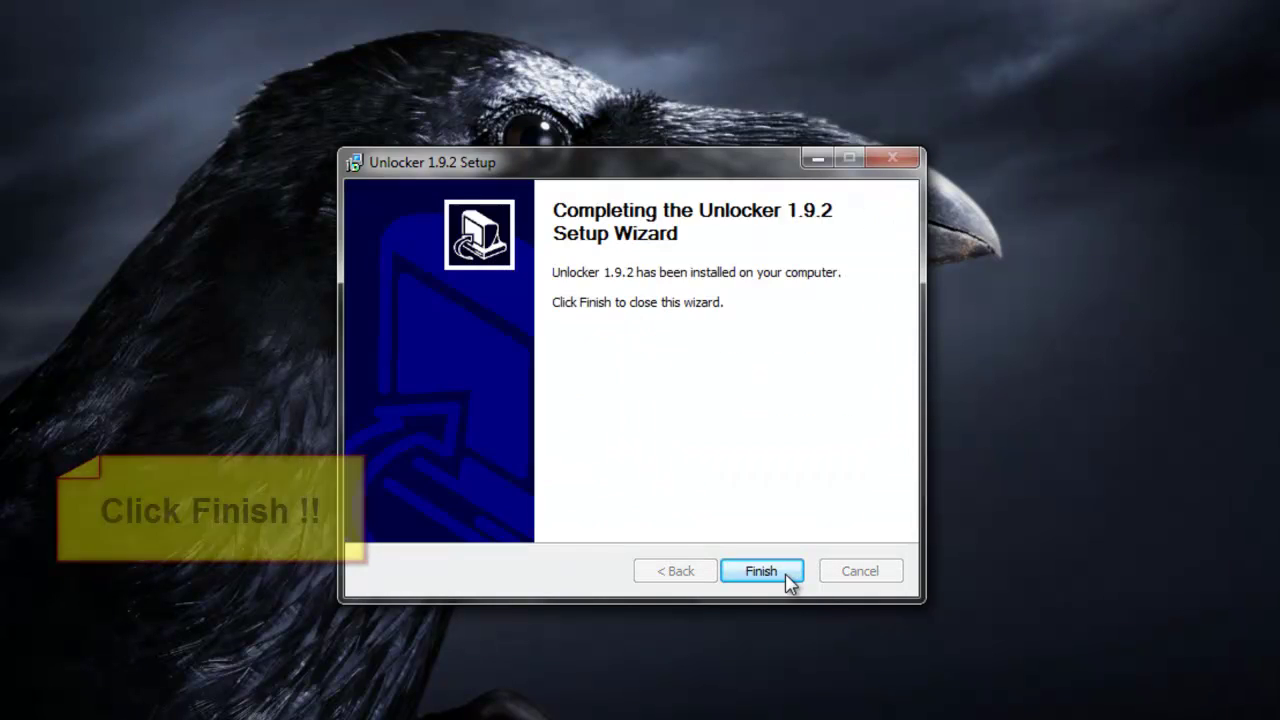
pyautogui.click(786, 582)
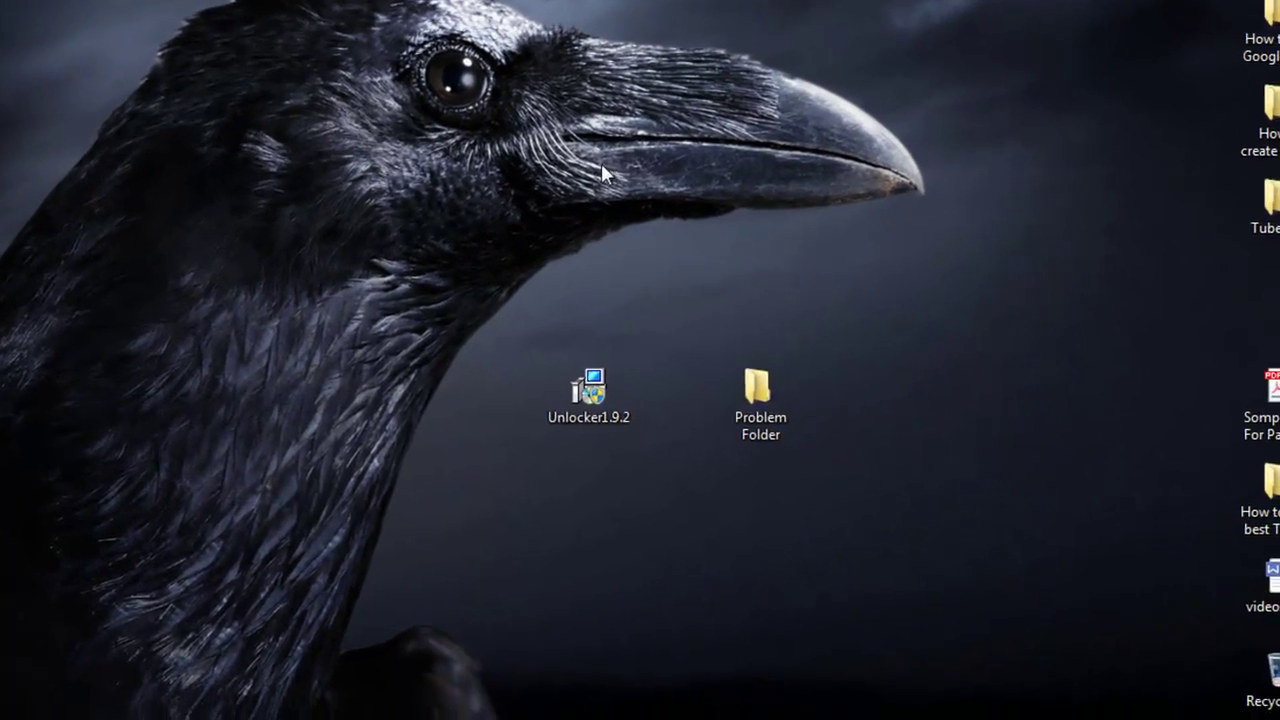
pyautogui.rightClick(670, 212)
pyautogui.click(640, 210)
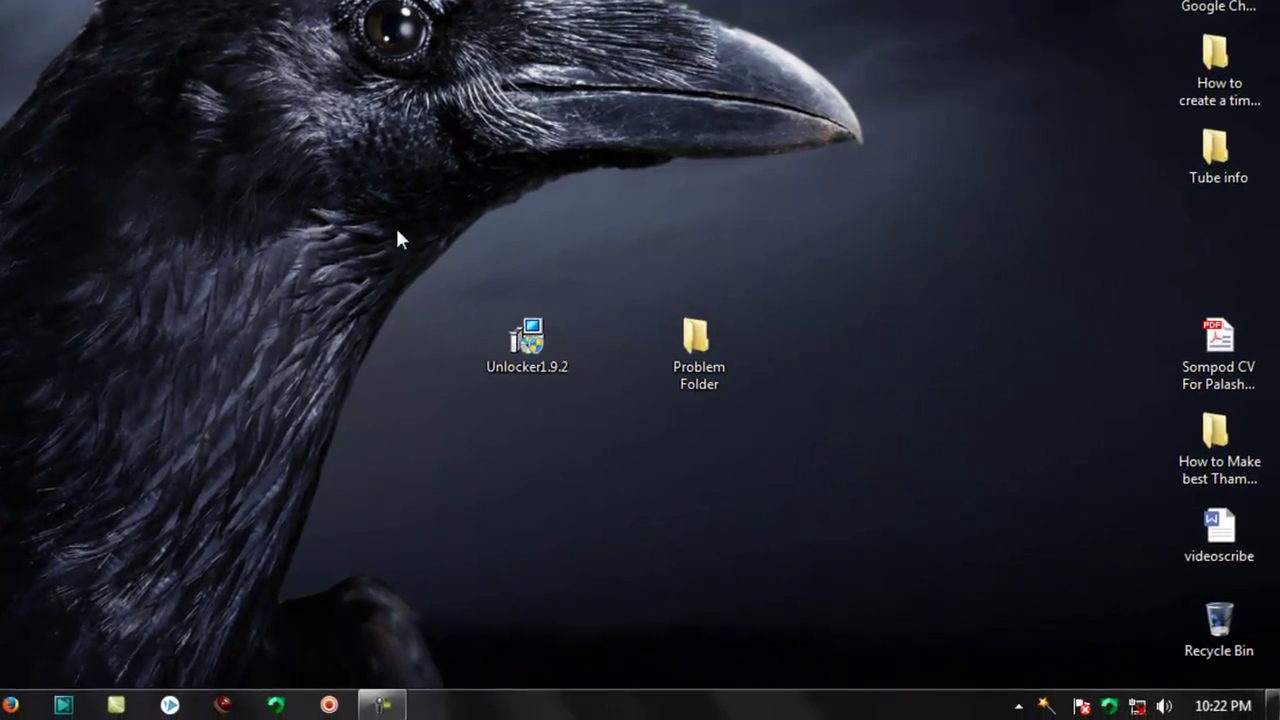
# Inspect the Unlocker notification icon's options and the hidden notification icons
pyautogui.rightClick(1042, 705)
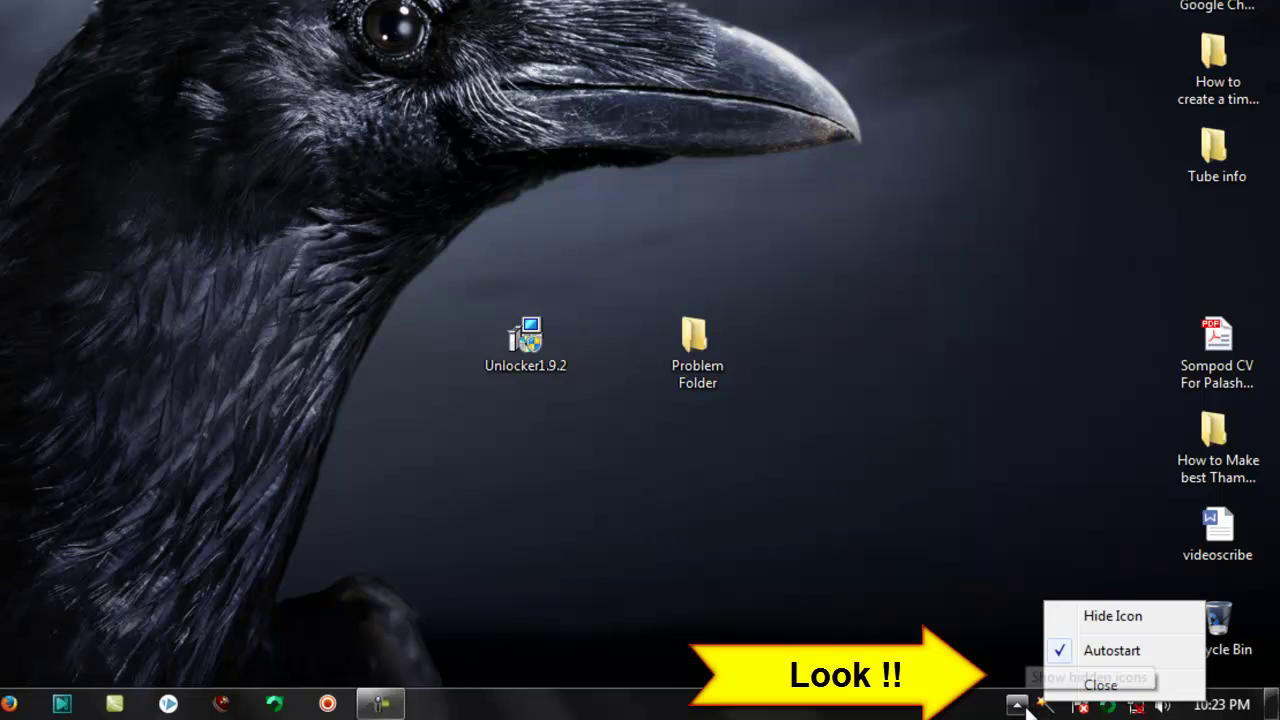
pyautogui.click(1063, 684)
pyautogui.click(1048, 705)
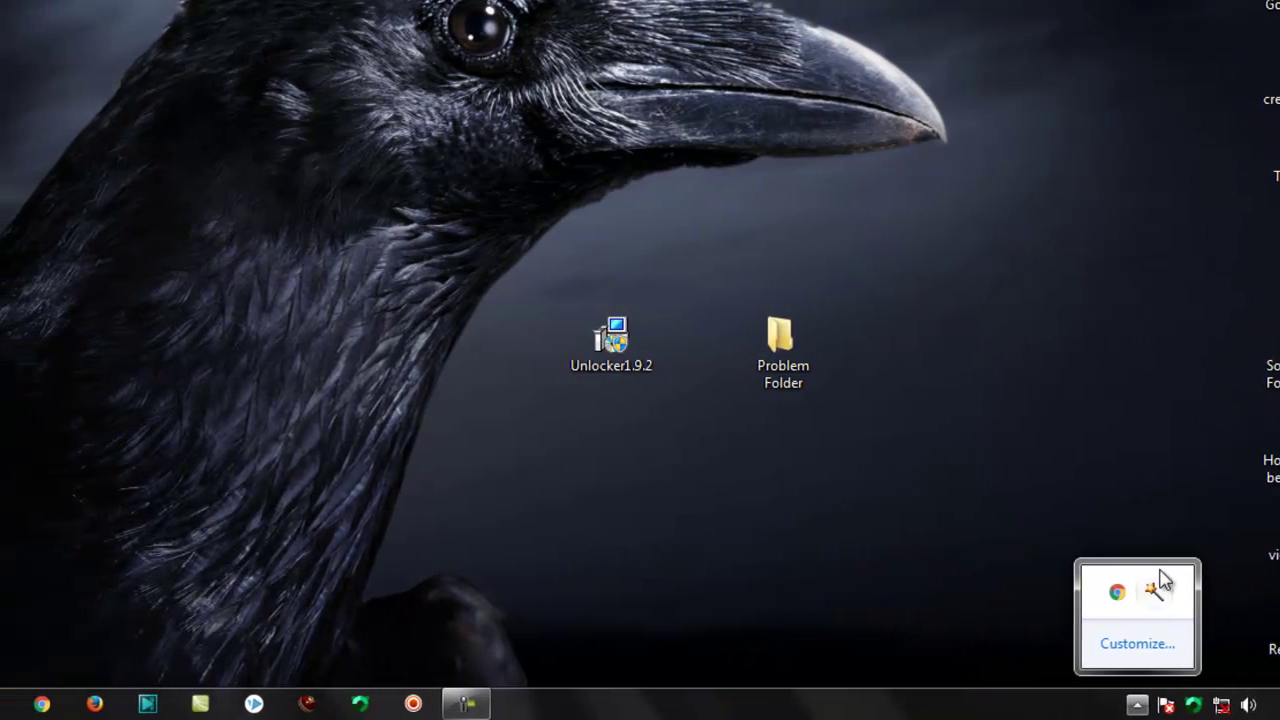
pyautogui.rightClick(1089, 591)
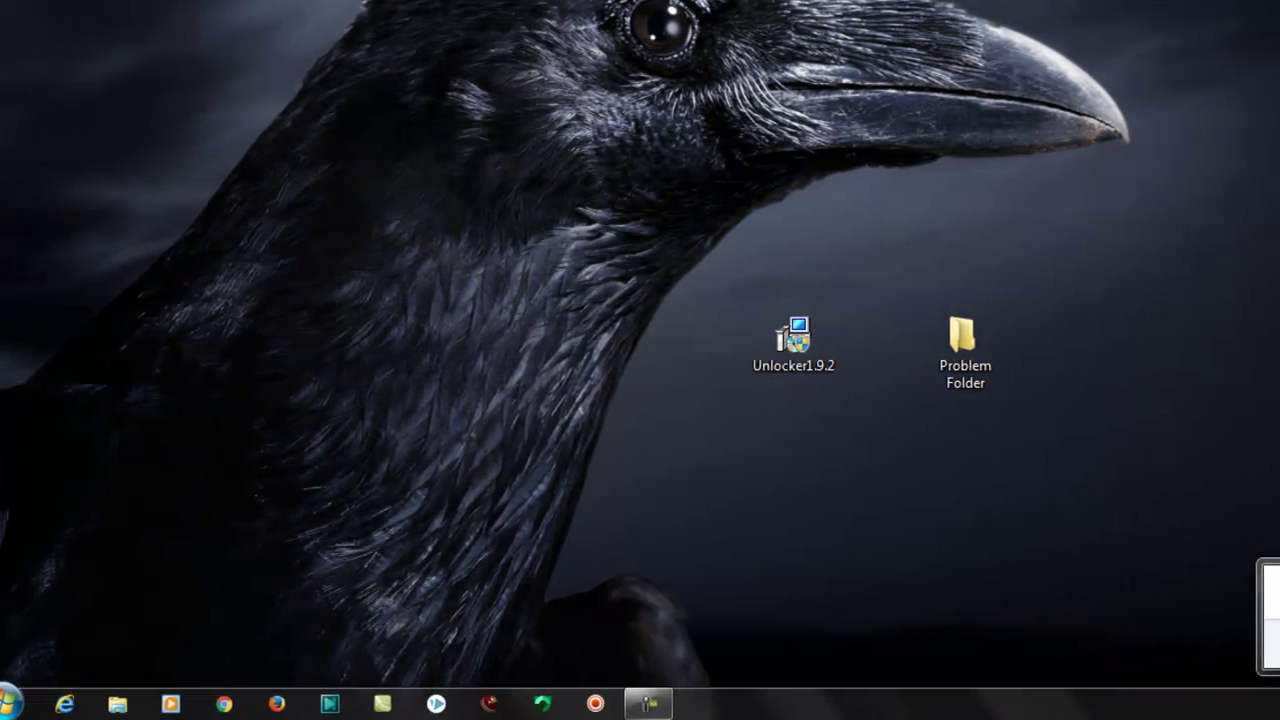
# Start Unlocker from the Unlocker folder among the installed programs
pyautogui.click(30, 703)
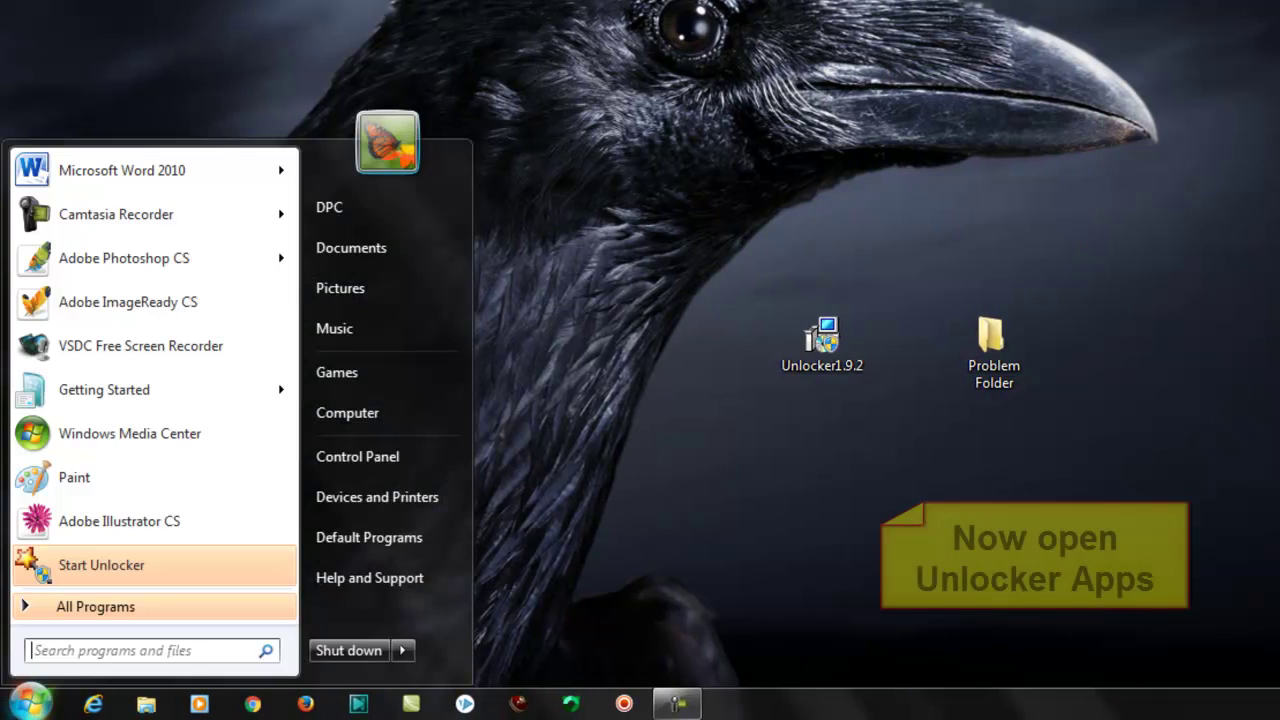
pyautogui.click(205, 616)
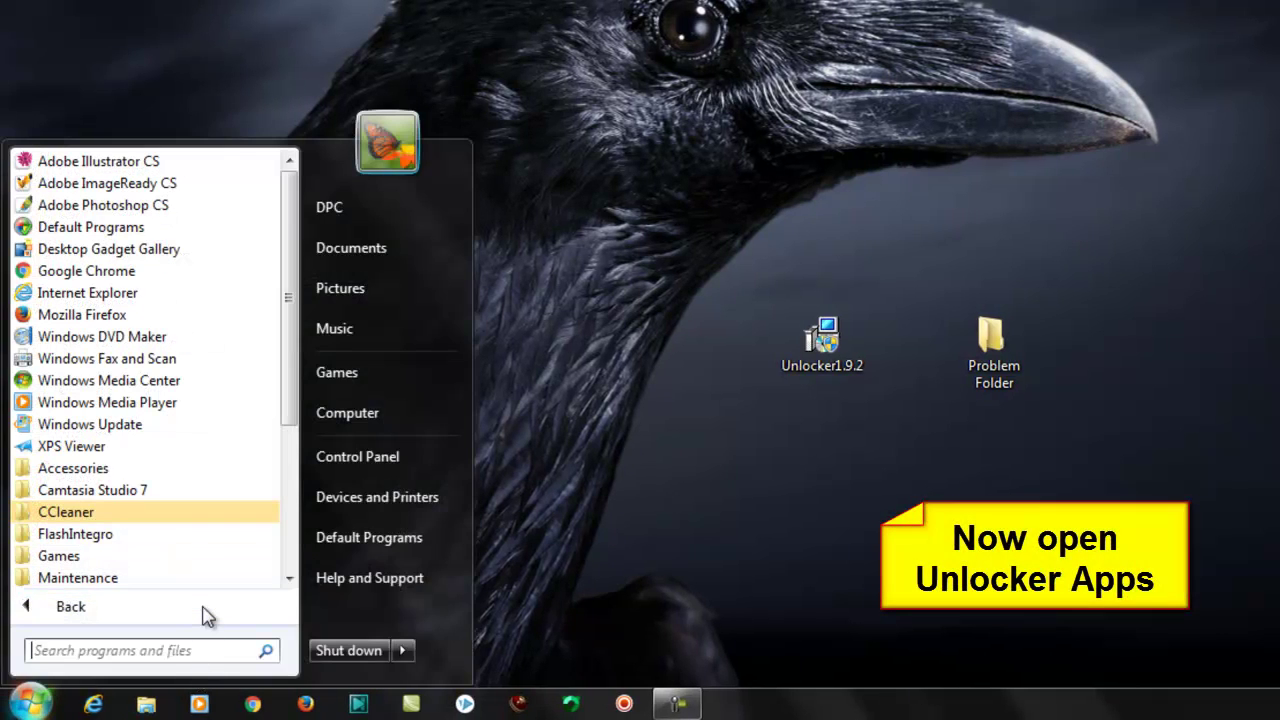
pyautogui.moveTo(289, 404); pyautogui.dragTo(298, 500)
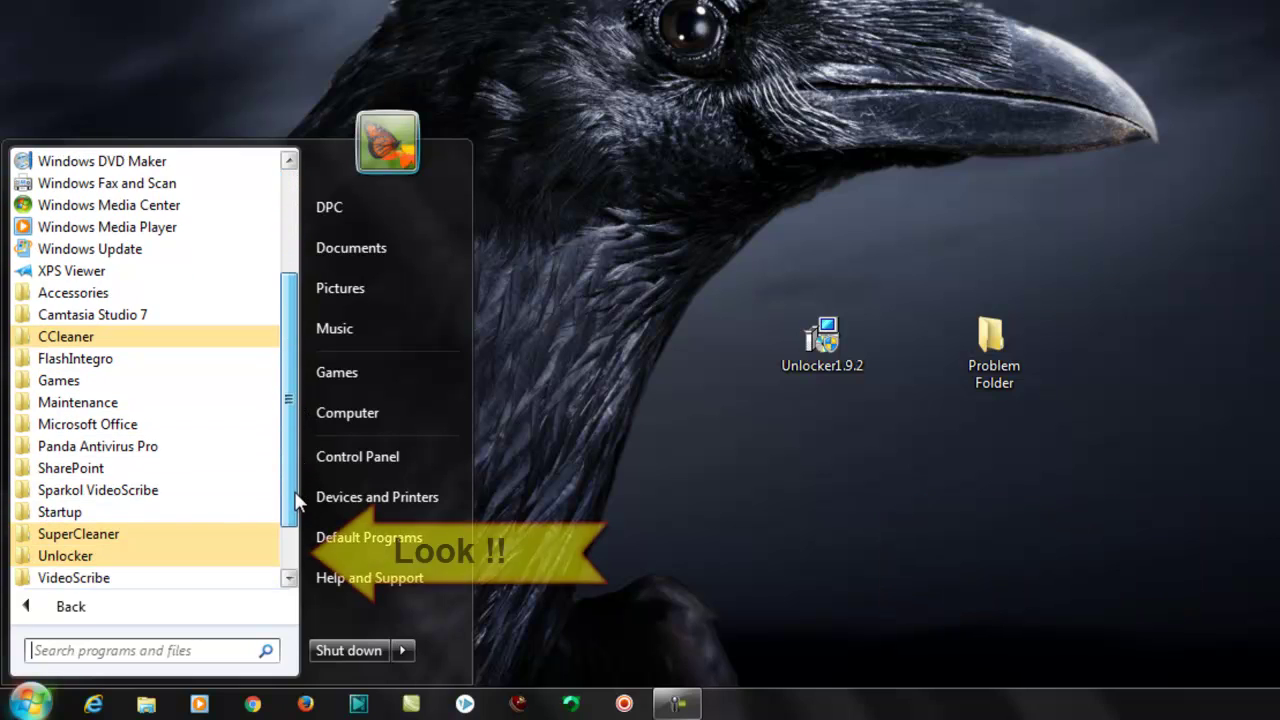
pyautogui.click(78, 558)
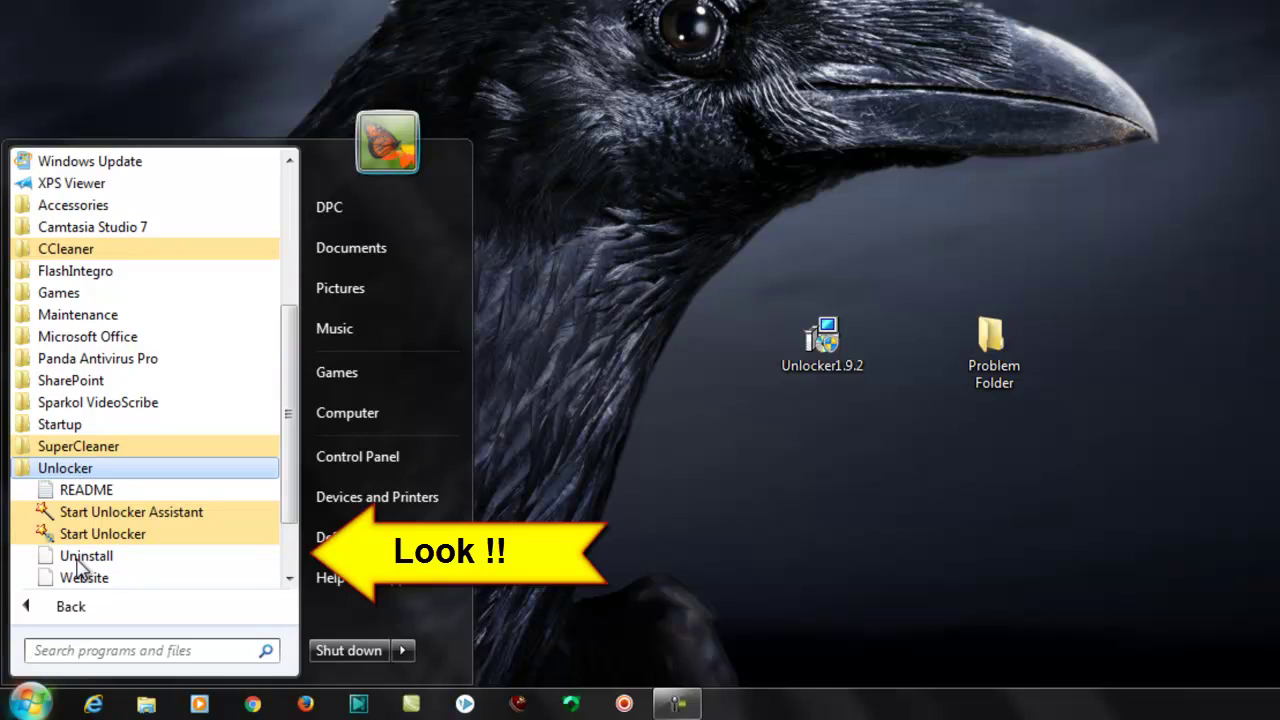
pyautogui.click(172, 545)
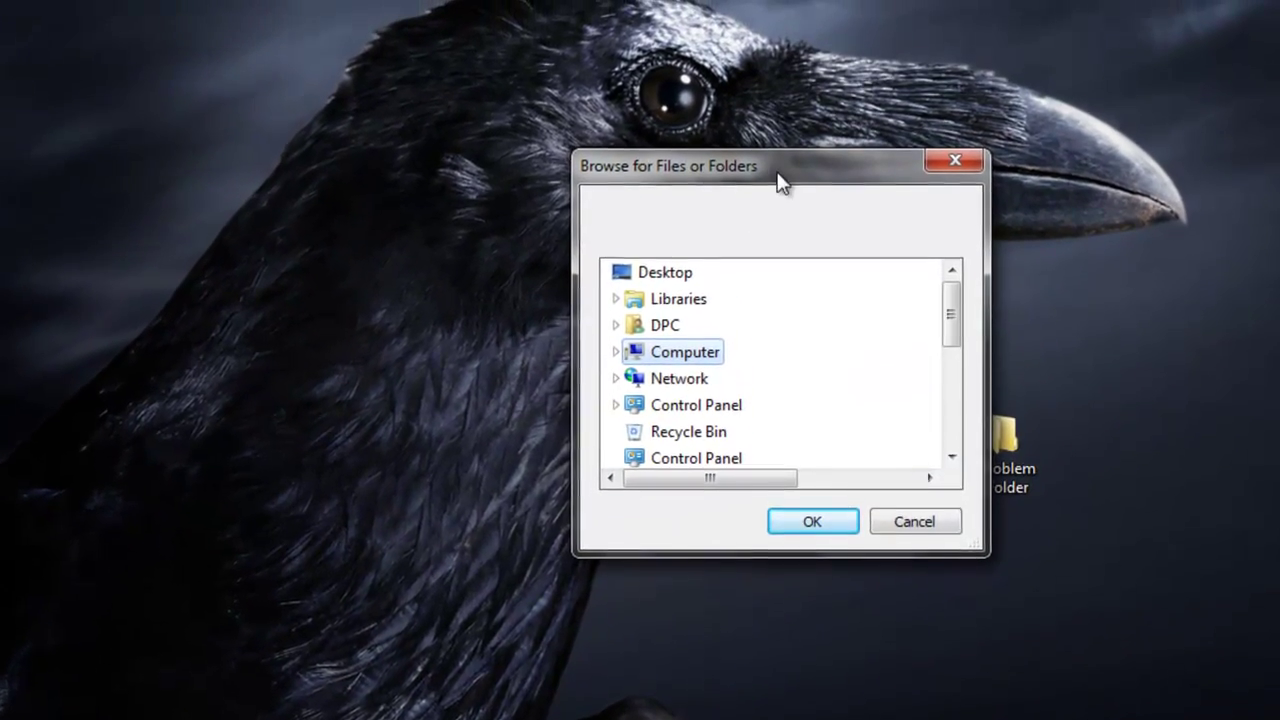
# Choose Problem Folder under Desktop as the object for Unlocker to process
pyautogui.moveTo(780, 180); pyautogui.dragTo(524, 194)
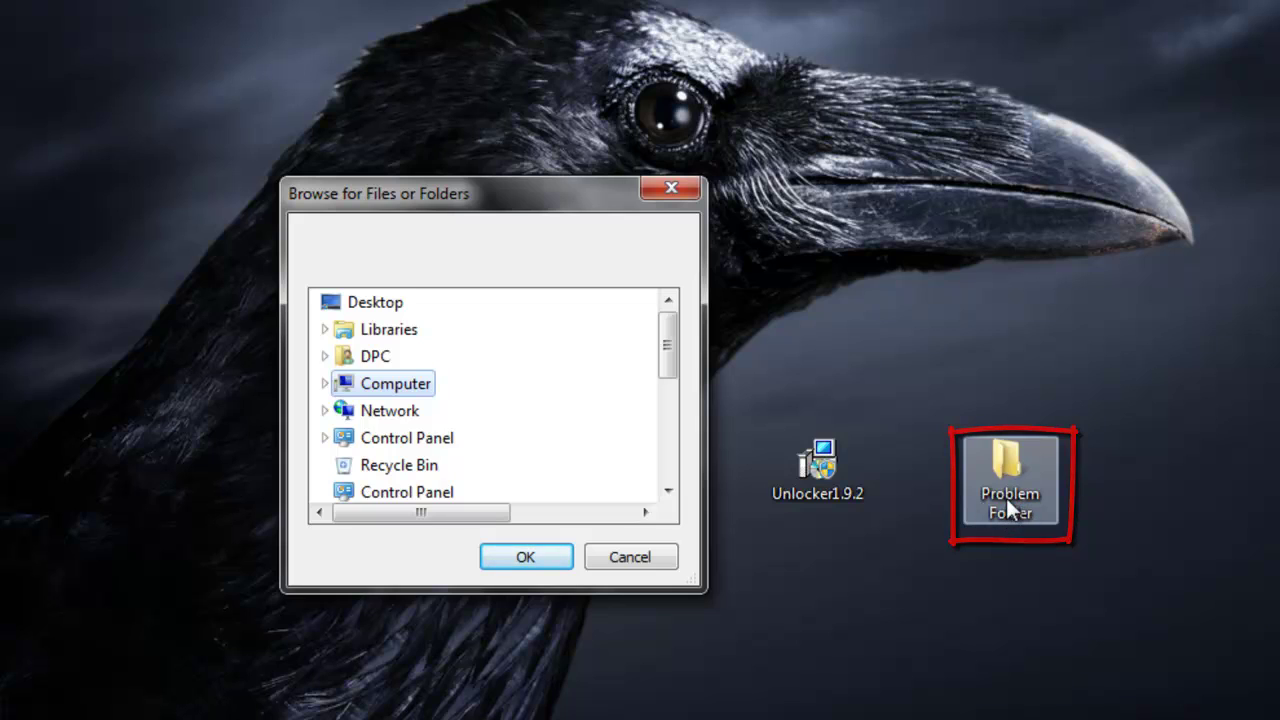
pyautogui.click(395, 310)
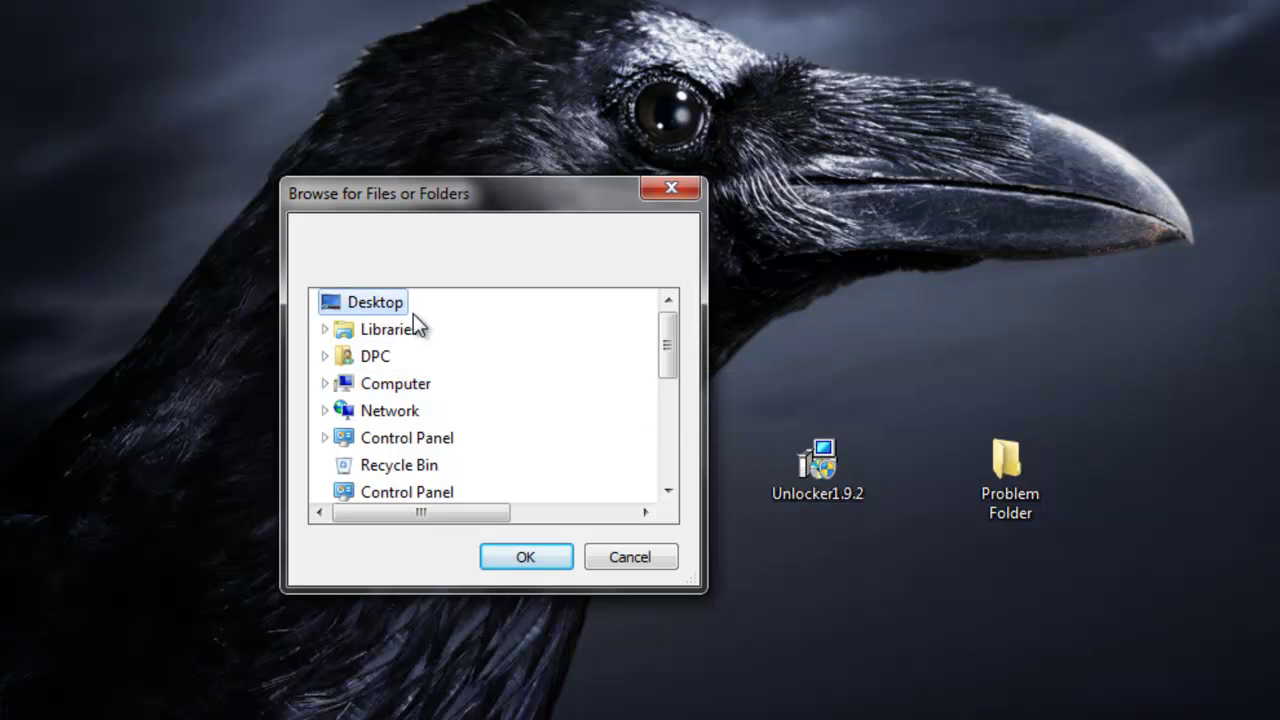
pyautogui.moveTo(731, 322); pyautogui.dragTo(728, 385)
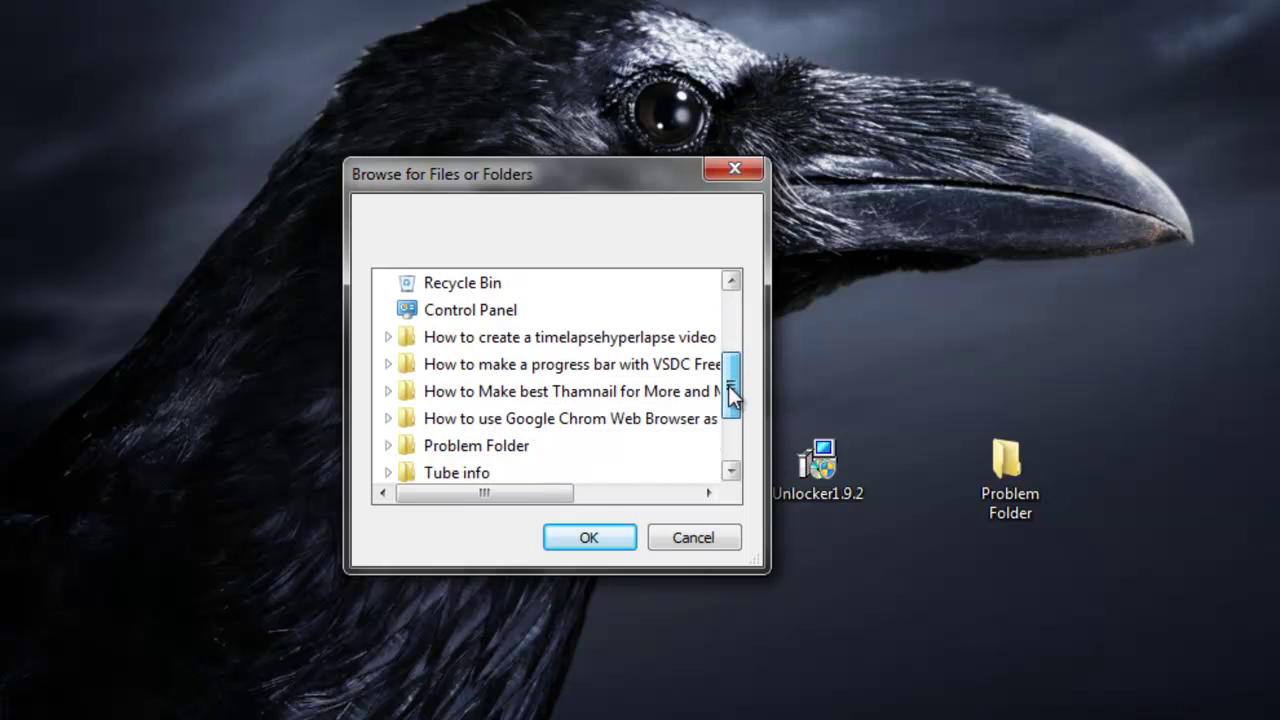
pyautogui.click(434, 452)
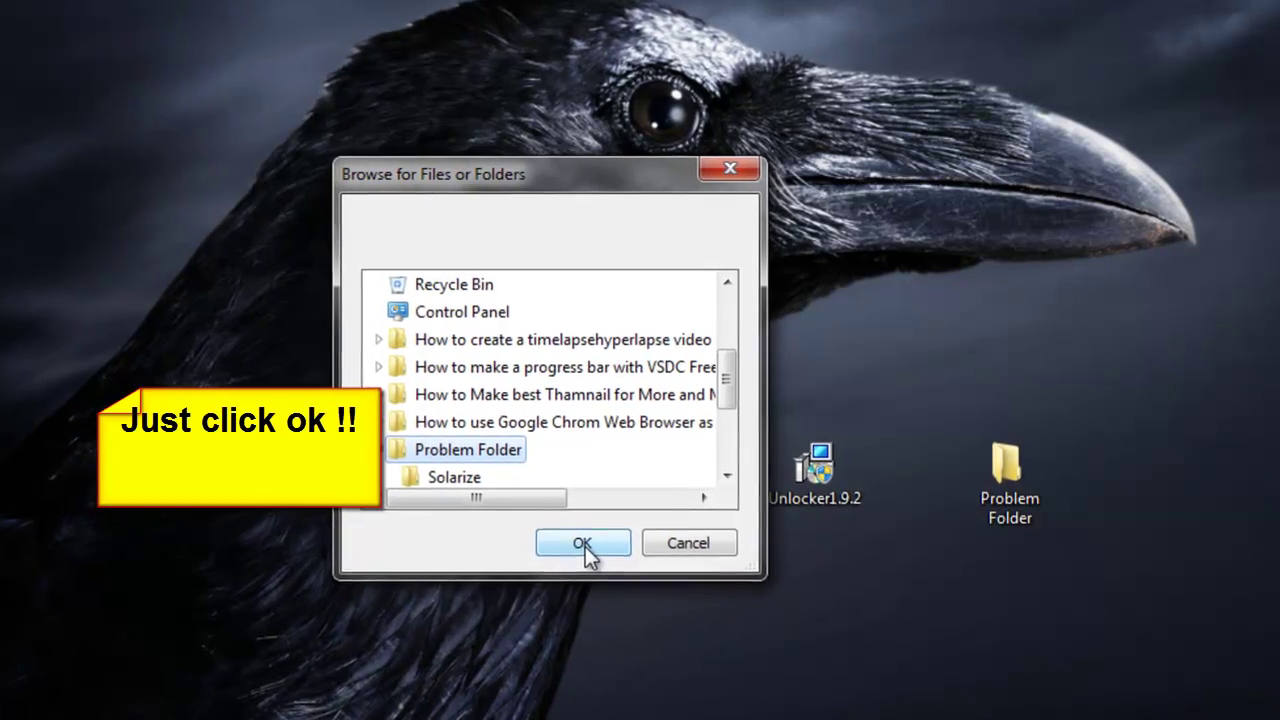
pyautogui.click(585, 546)
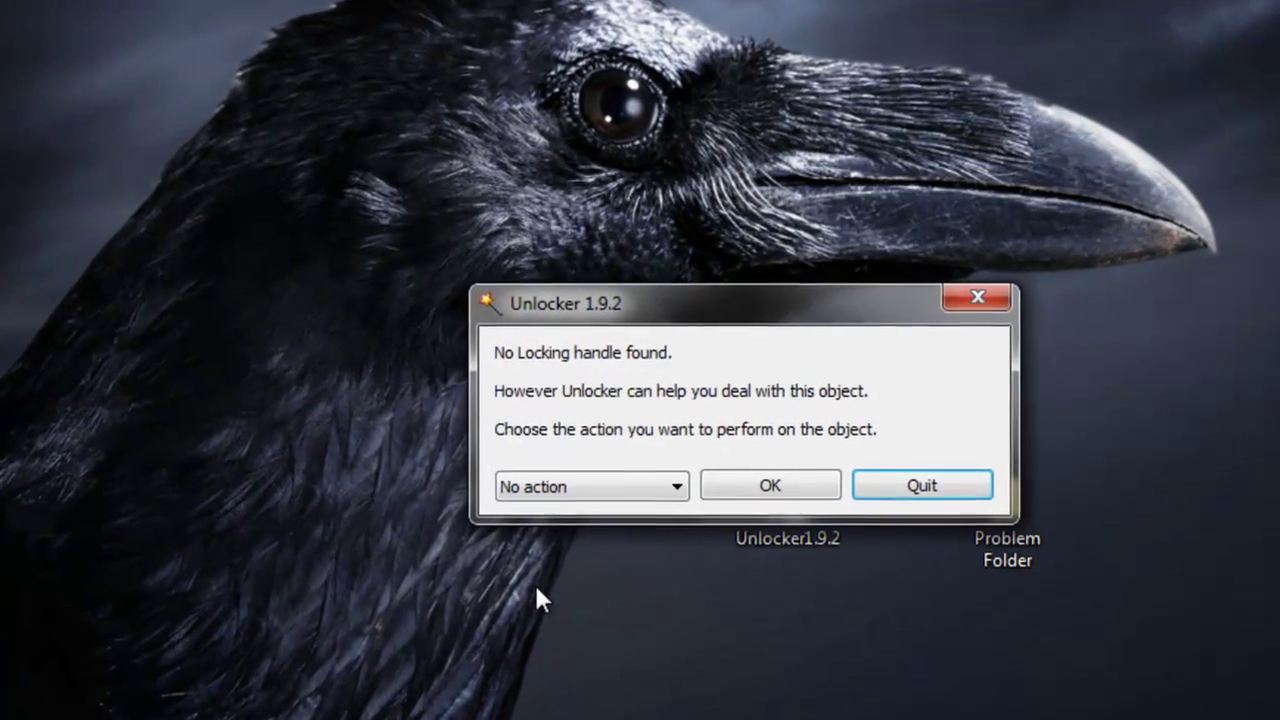
# Delete Problem Folder using Unlocker's Delete action and dismiss the completion message
pyautogui.moveTo(660, 262); pyautogui.dragTo(436, 168)
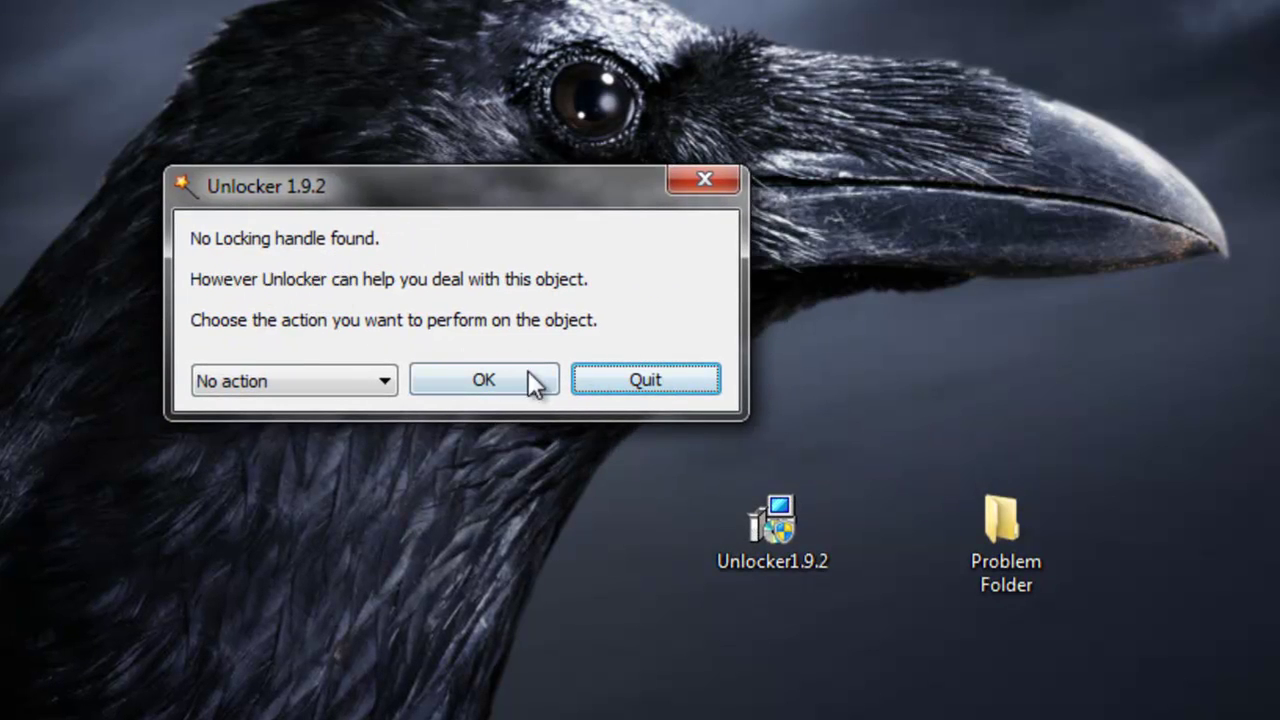
pyautogui.click(380, 381)
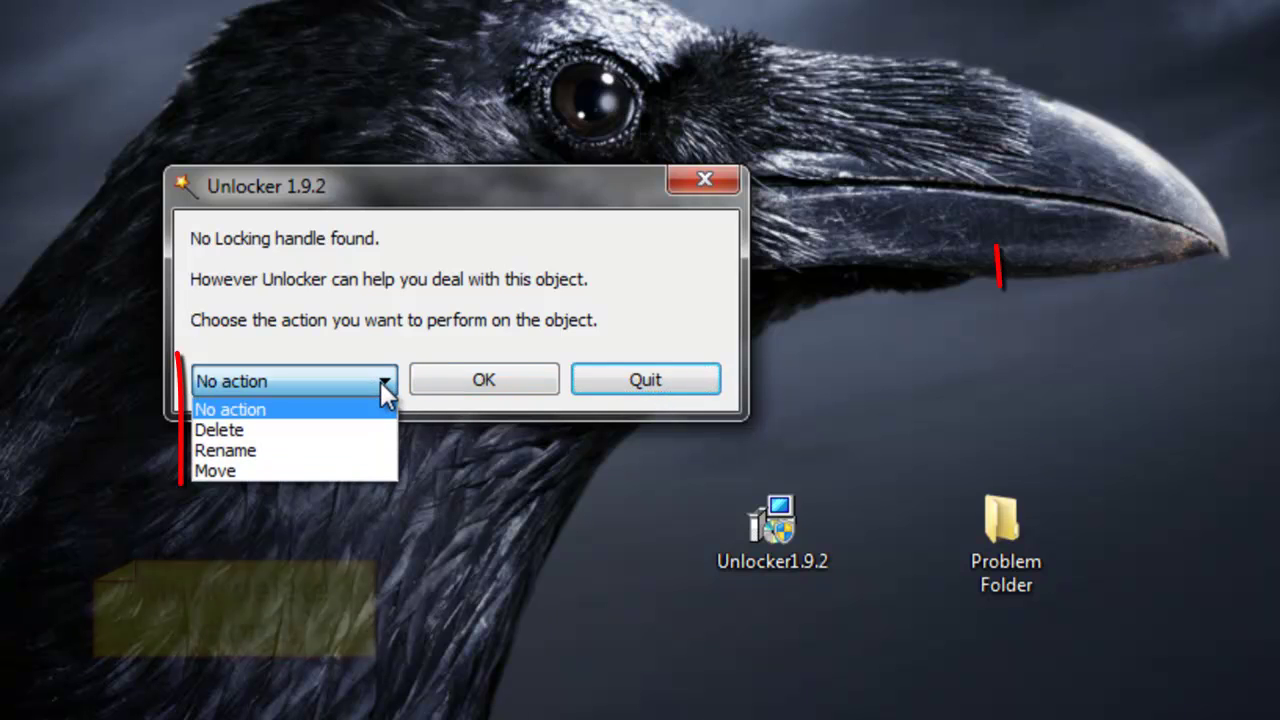
pyautogui.click(275, 429)
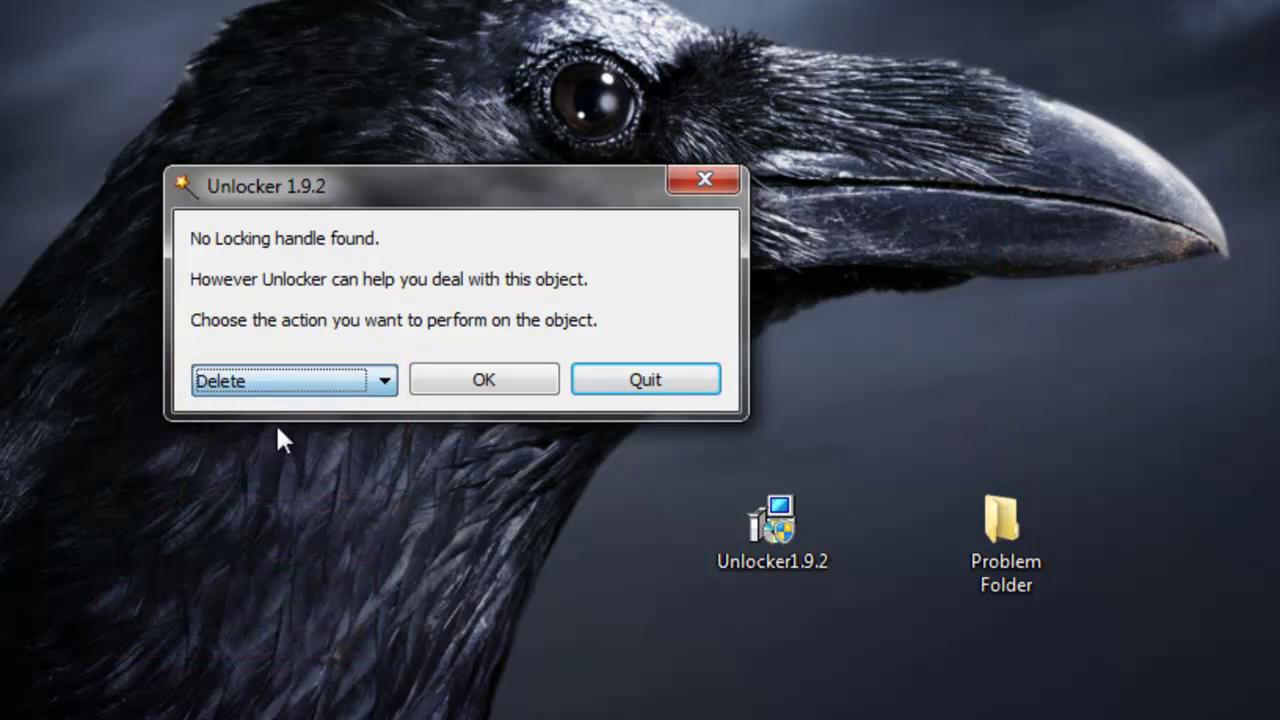
pyautogui.click(491, 381)
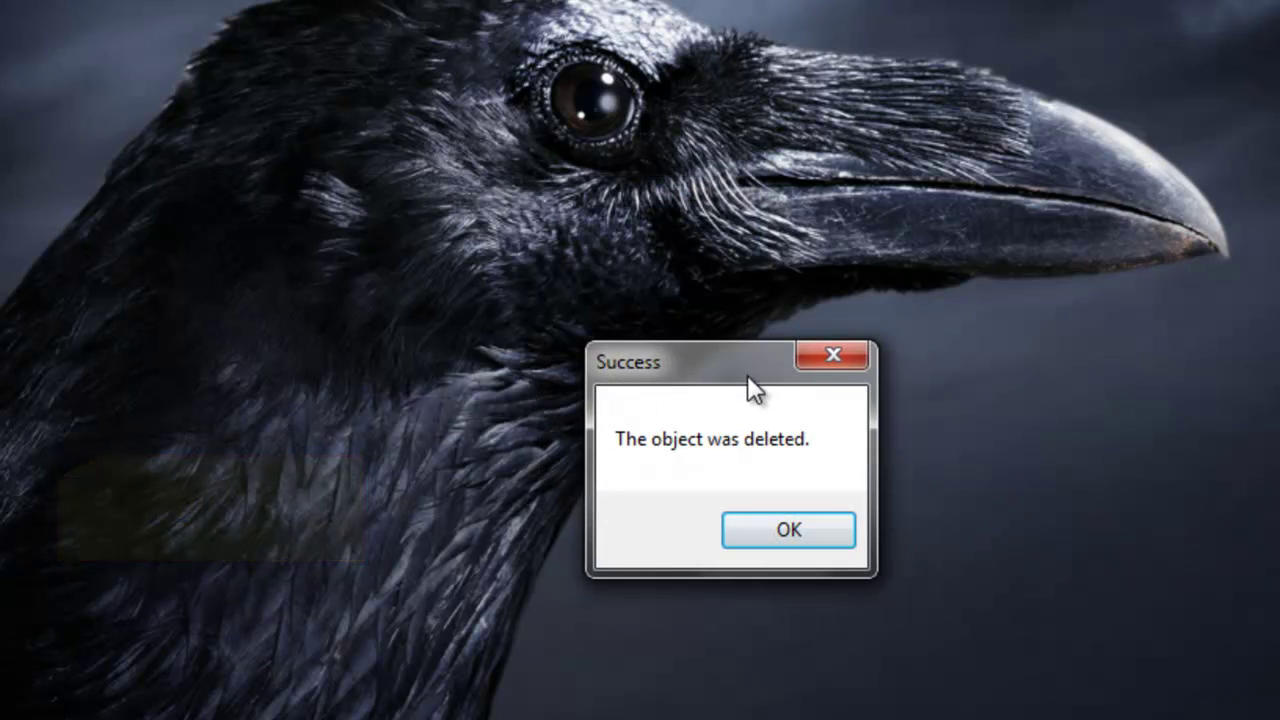
pyautogui.moveTo(747, 374); pyautogui.dragTo(393, 370)
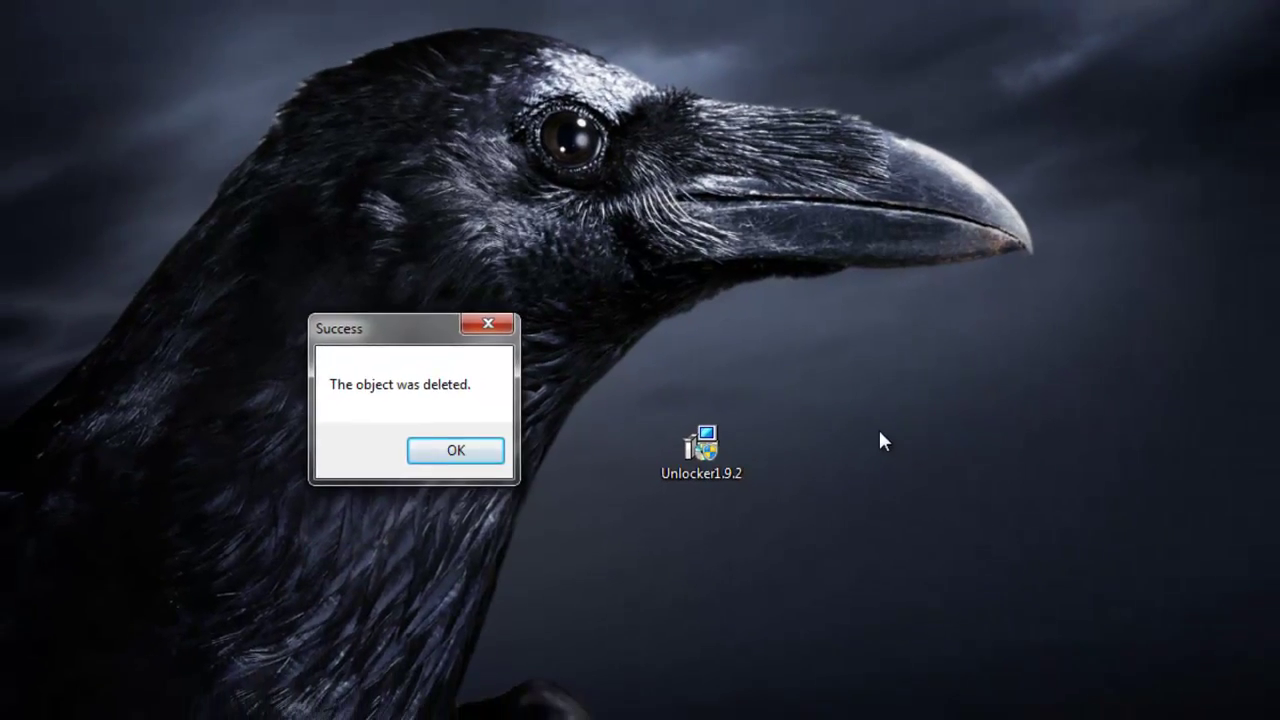
pyautogui.click(456, 450)
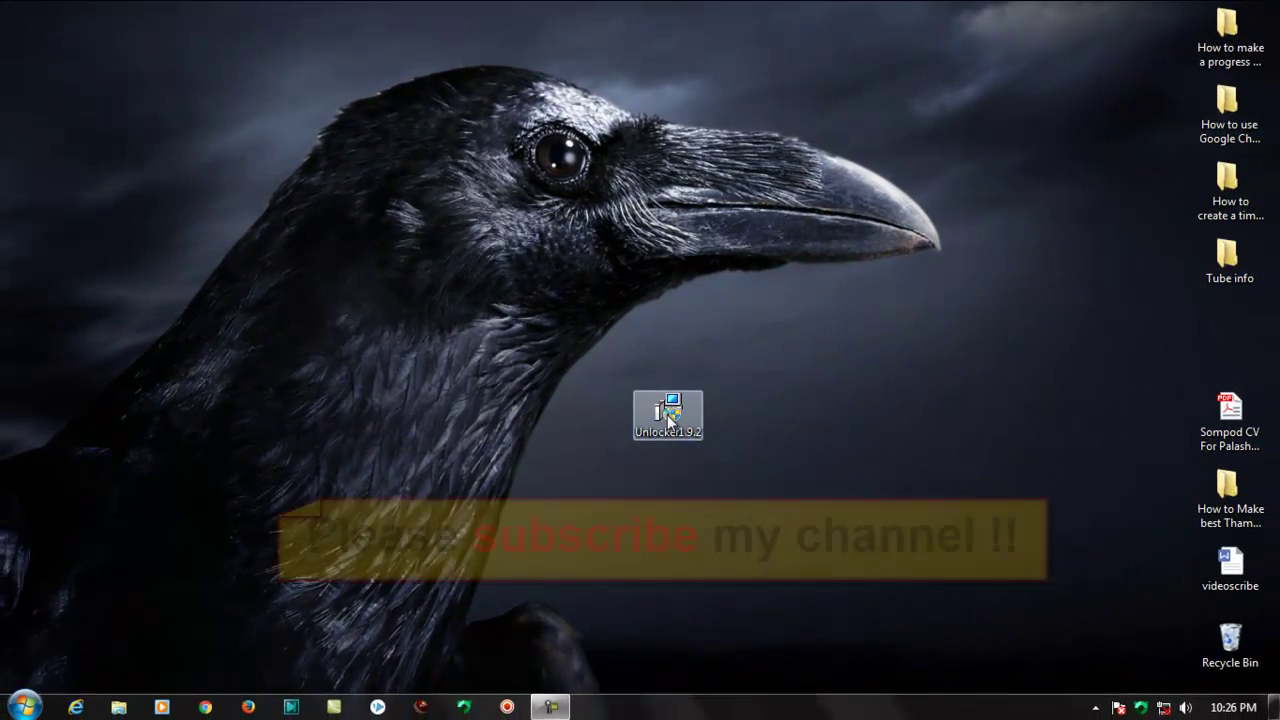